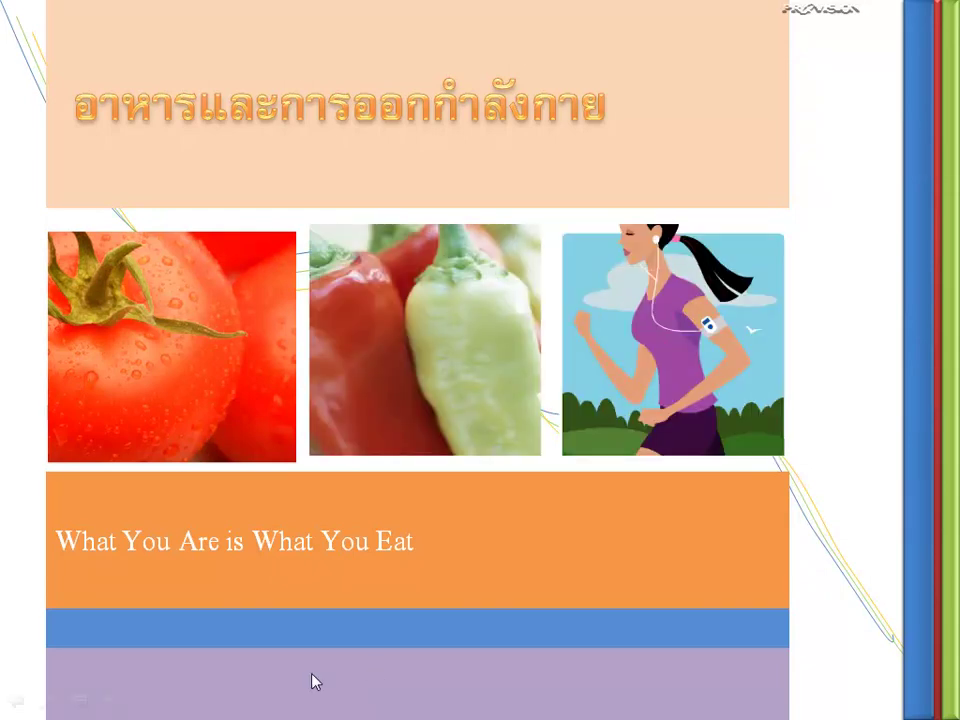
Step: During the slide show, jump to Slide 5, return to Slide 2, then end the show
right_click(313, 677)
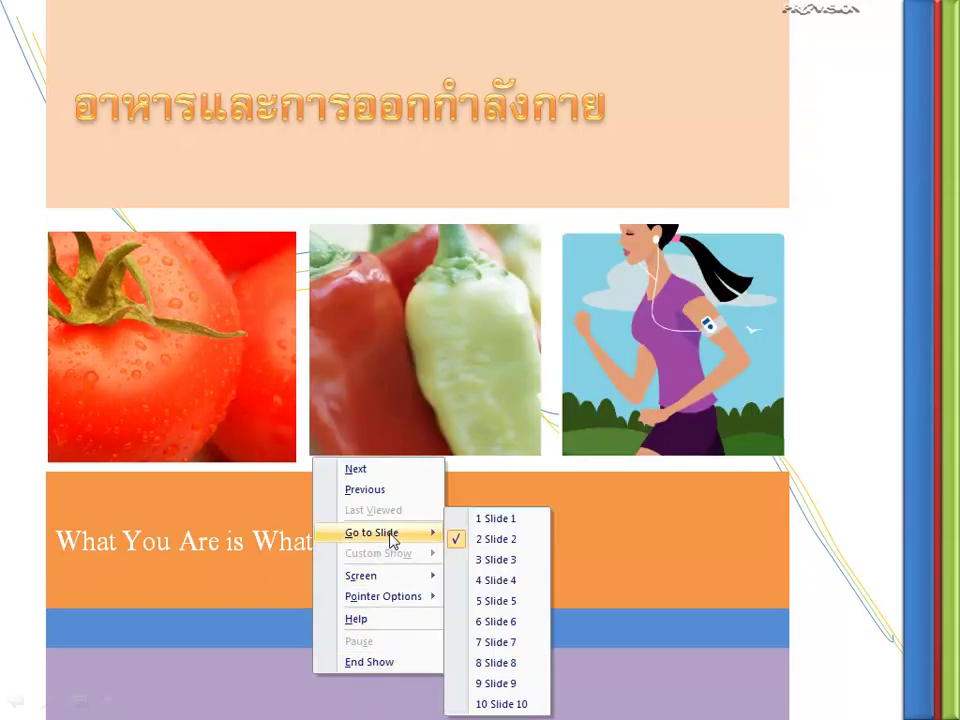
mouse_move(372, 532)
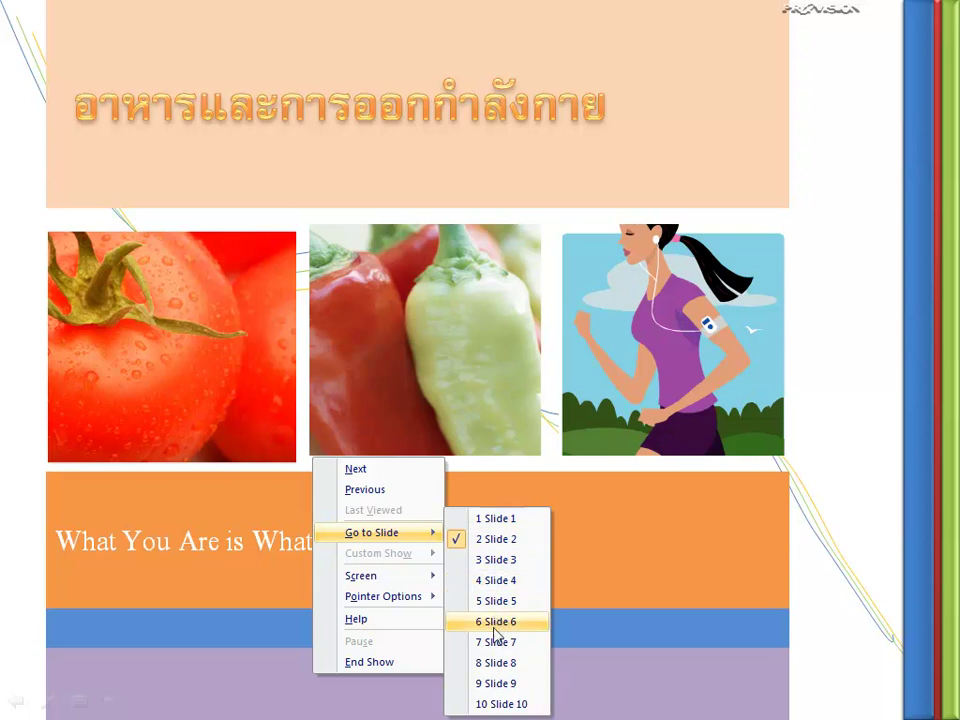
left_click(499, 601)
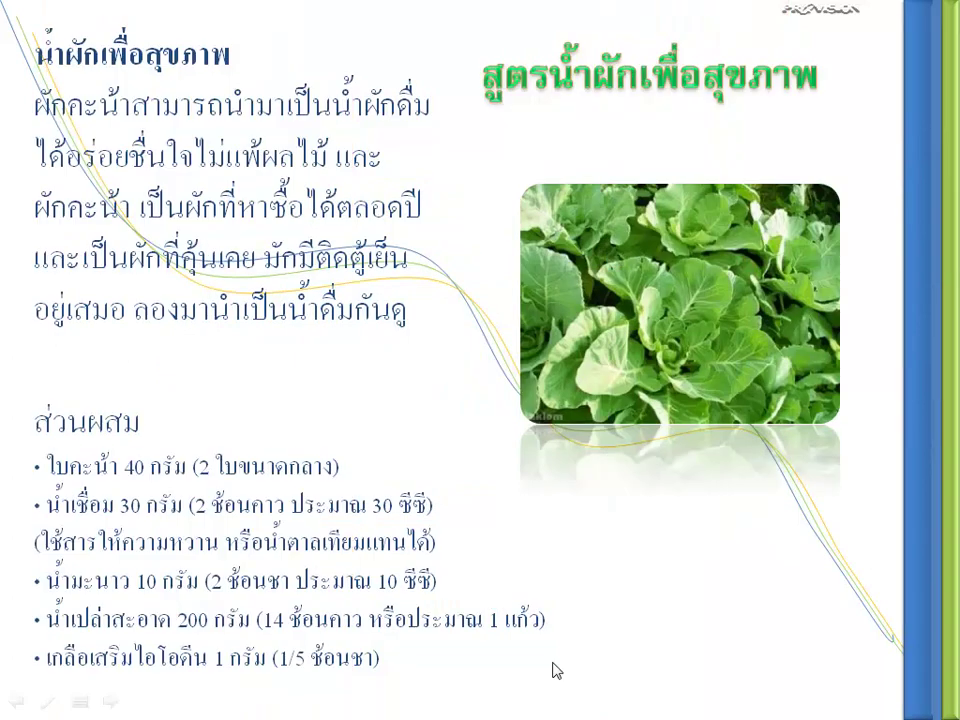
right_click(555, 449)
mouse_move(614, 522)
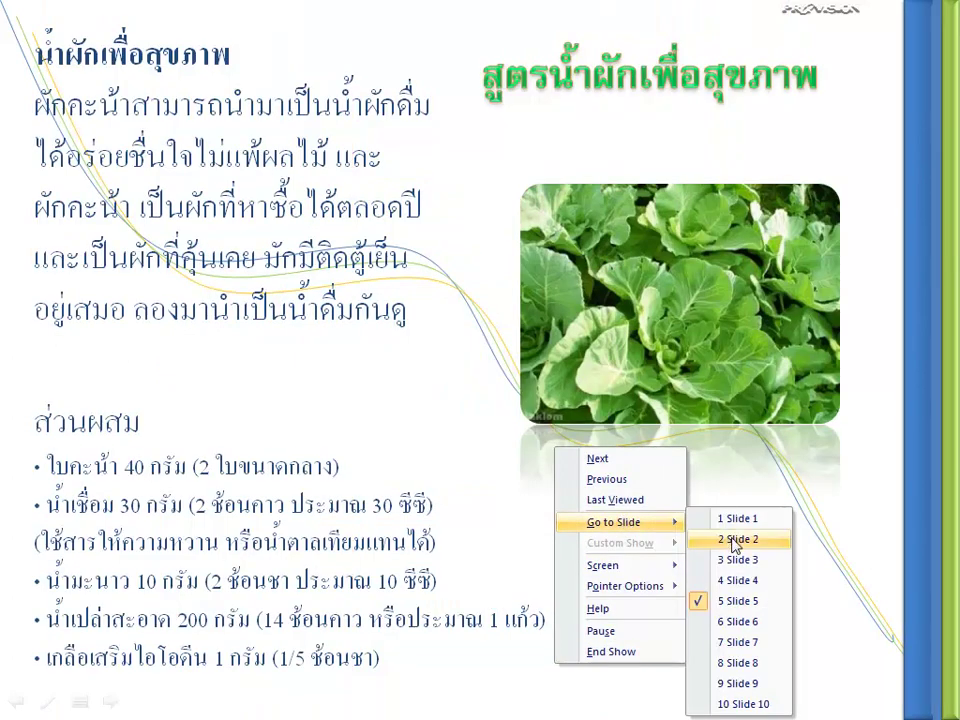
left_click(729, 541)
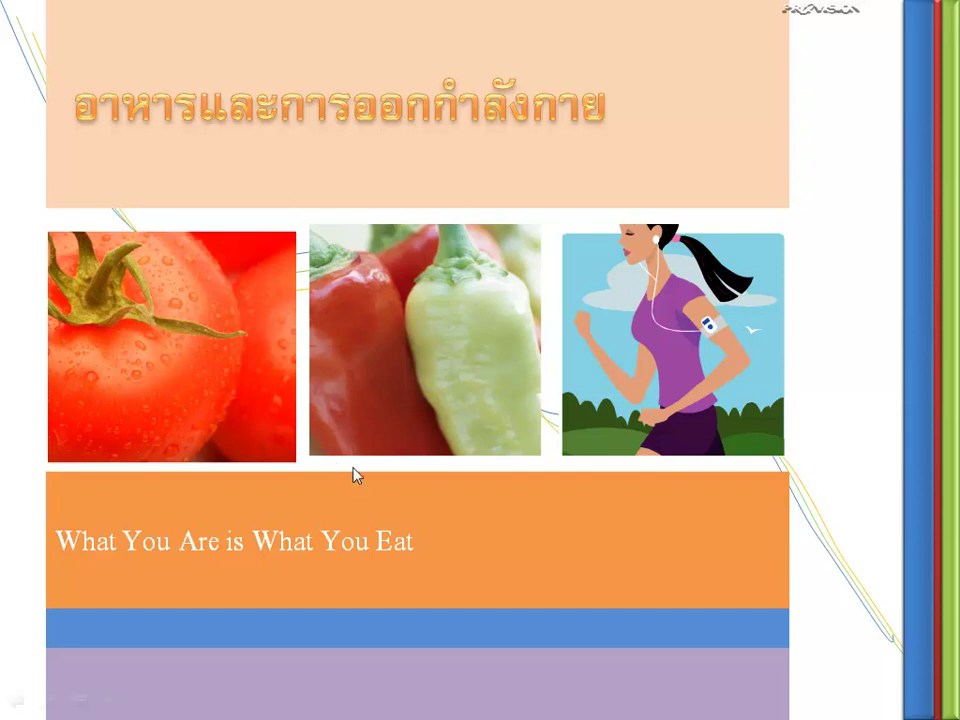
right_click(456, 679)
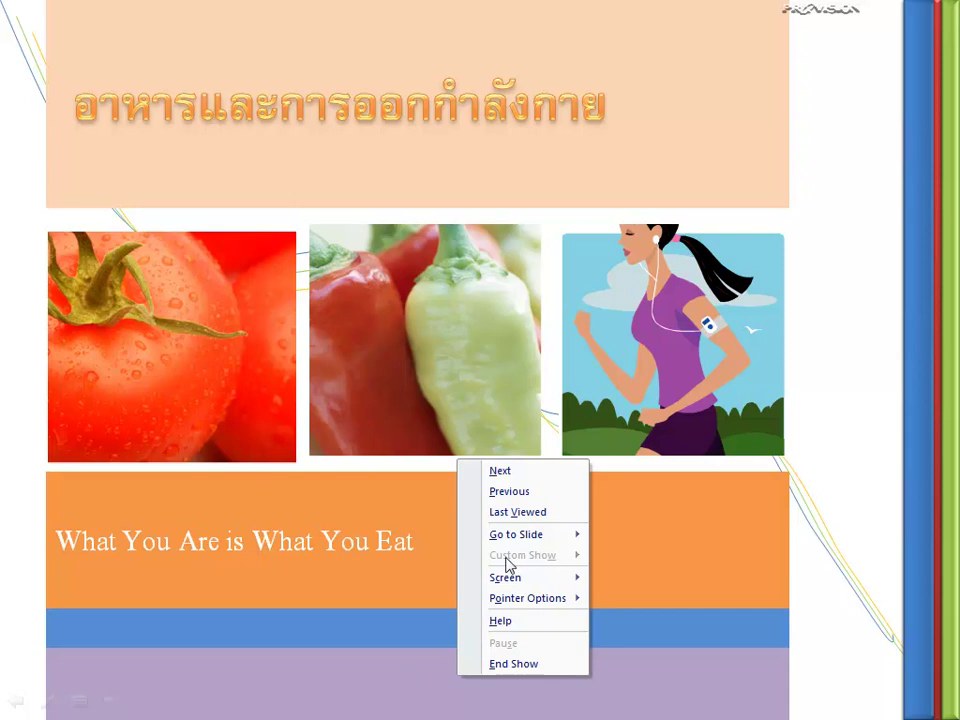
mouse_move(520, 535)
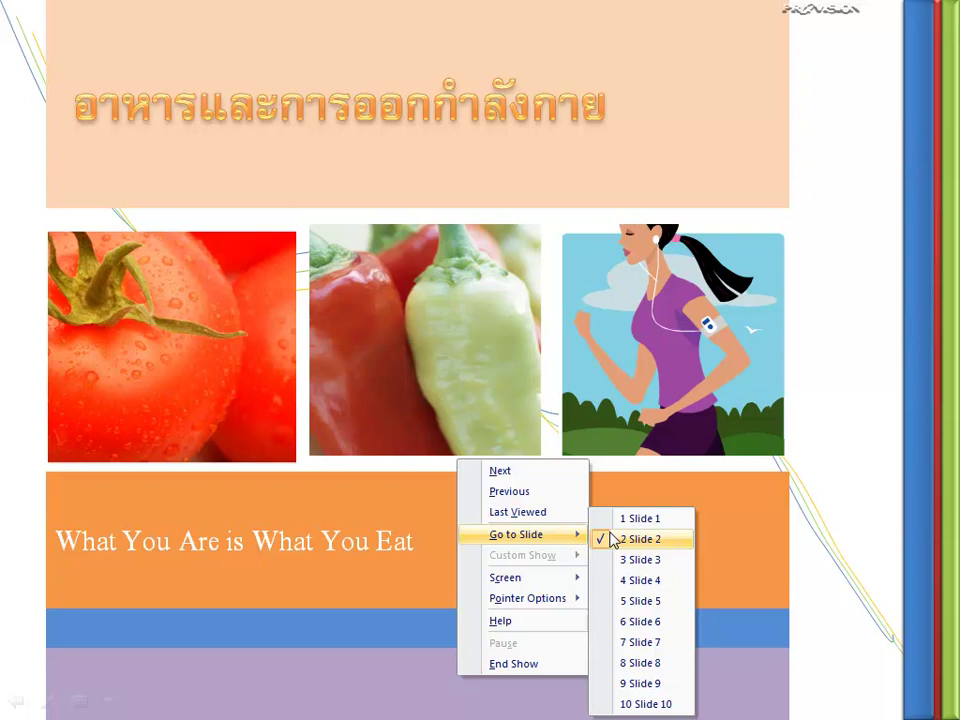
left_click(714, 525)
key("Escape")
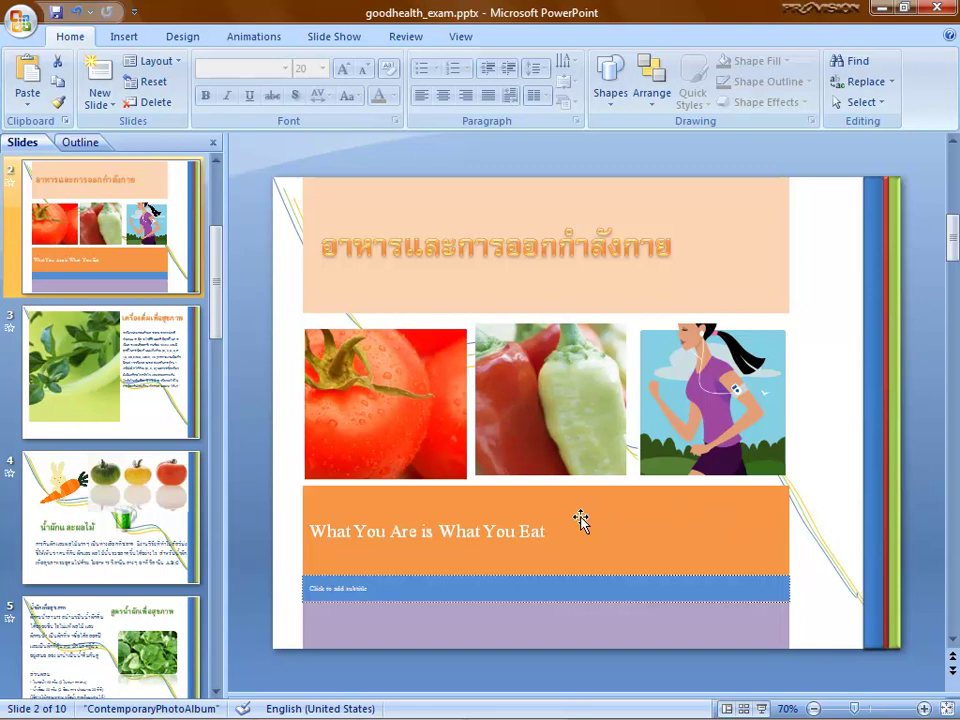
Step: Go to slide 3 and pick the Forward or Next action button shape
left_click(147, 393)
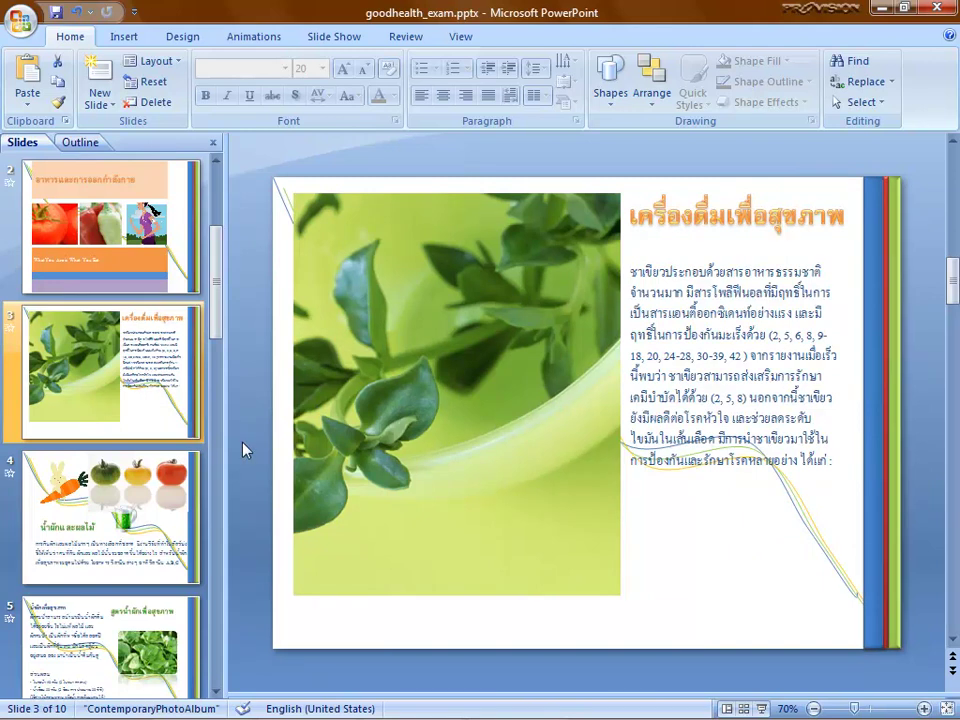
left_click(124, 38)
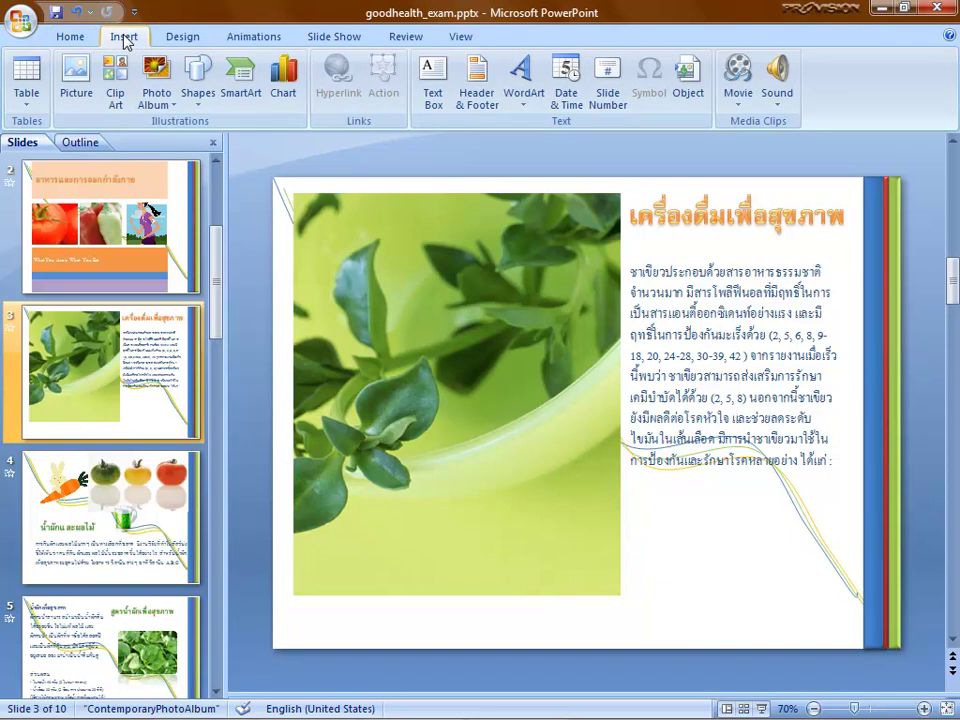
left_click(199, 100)
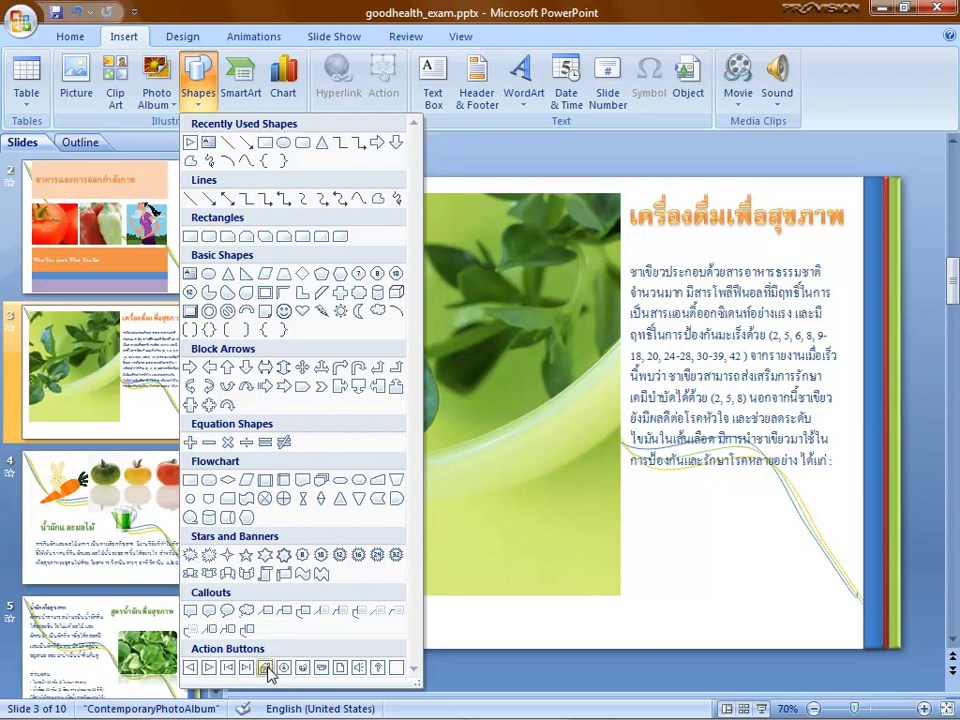
left_click(209, 668)
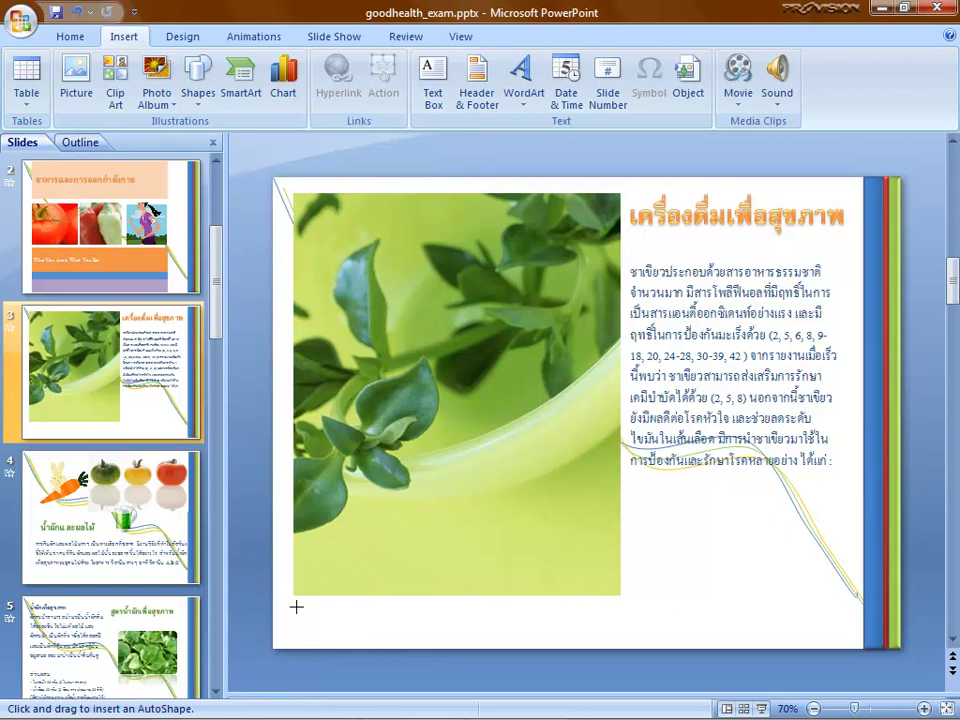
Step: Draw the Forward or Next button at slide 3's bottom-left and review its Mouse Over and Mouse Click actions
mouse_move(296, 606)
left_mouse_down()
mouse_move(341, 643)
mouse_move(320, 631)
left_mouse_up()
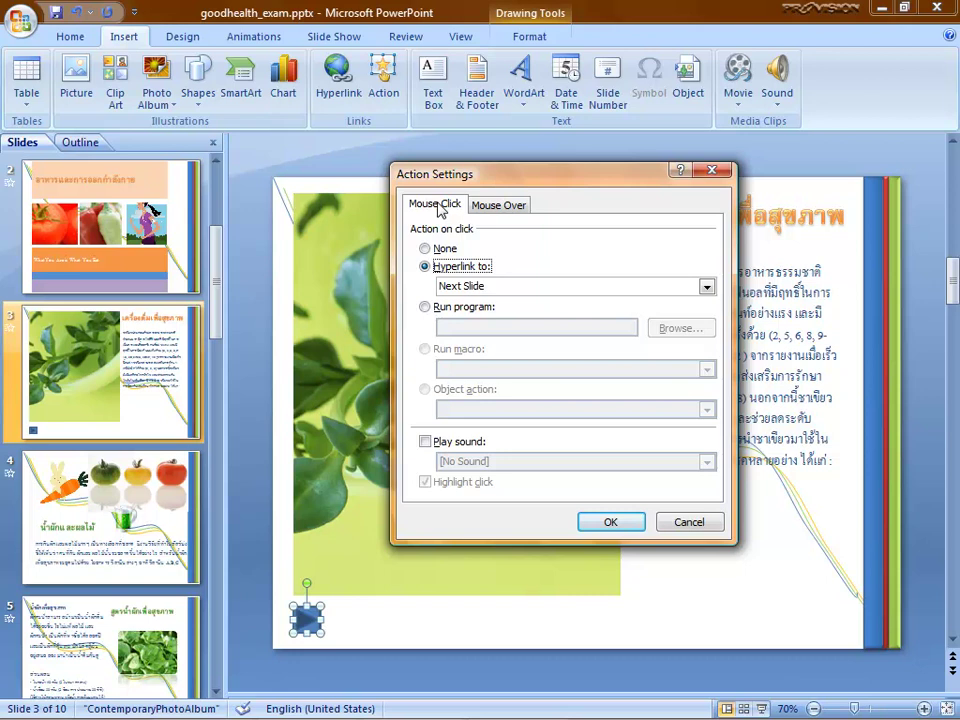
left_click(497, 206)
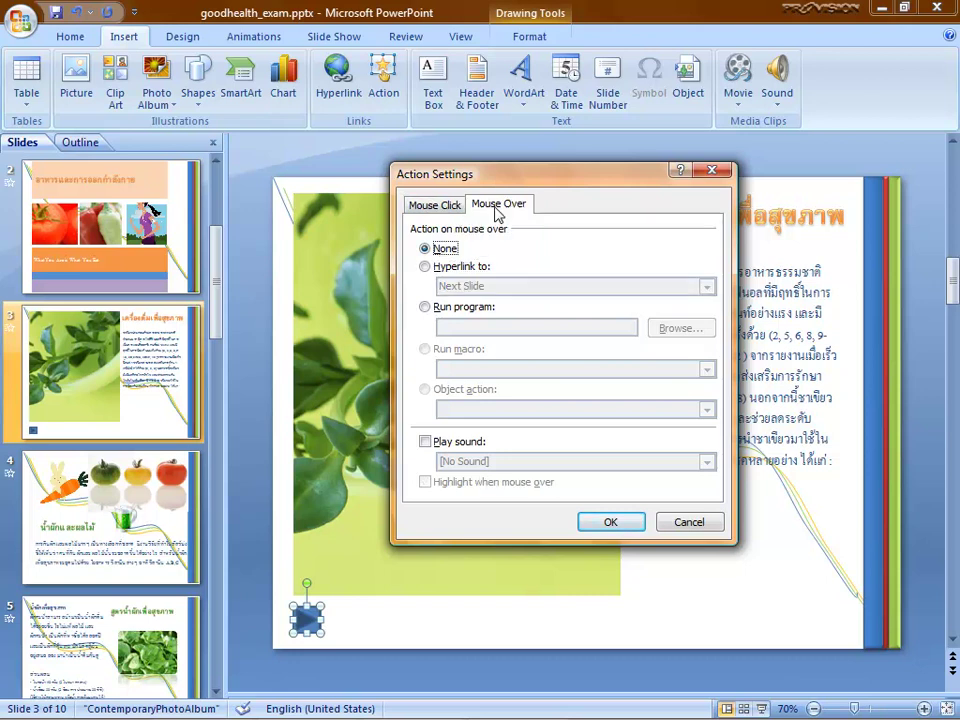
left_click(435, 206)
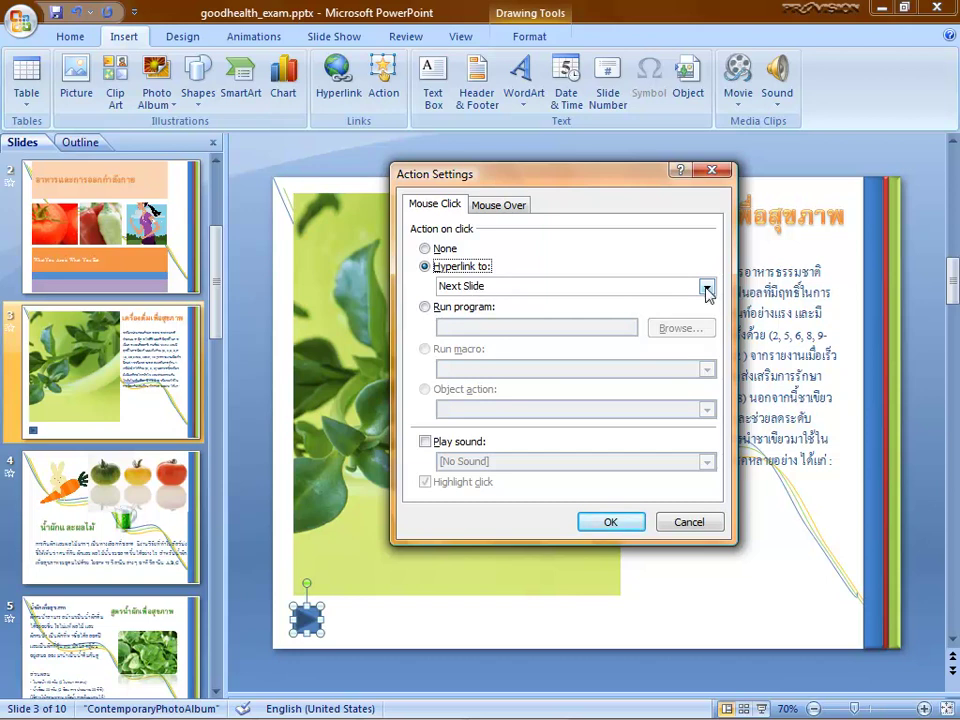
Step: Change the button's Hyperlink to target from Next Slide to Slide 5
left_click(706, 288)
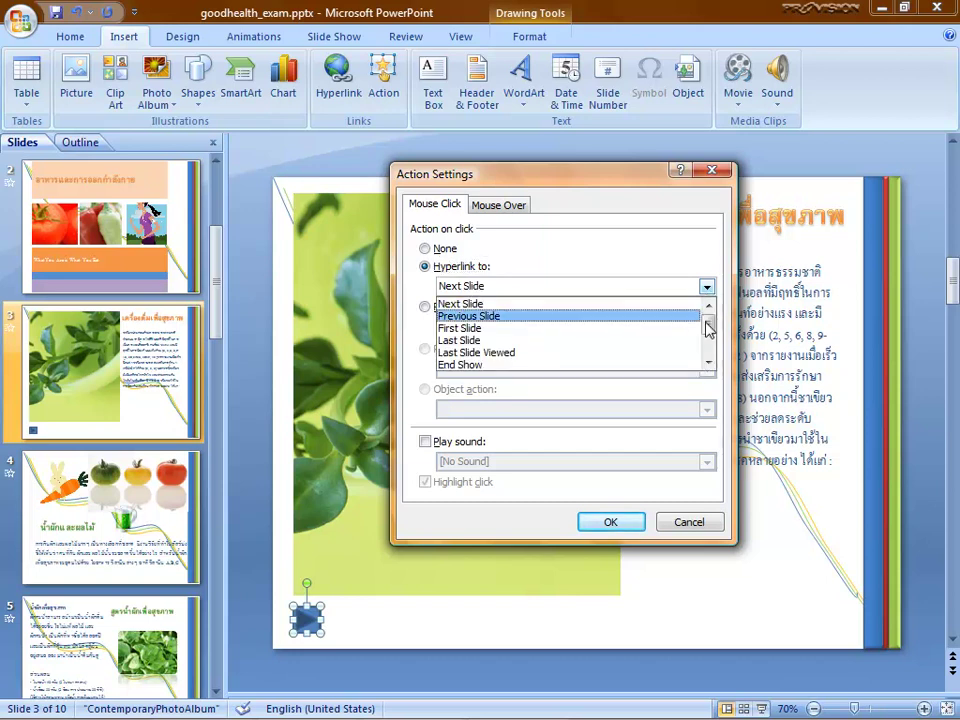
left_click_drag(707, 330, 708, 341)
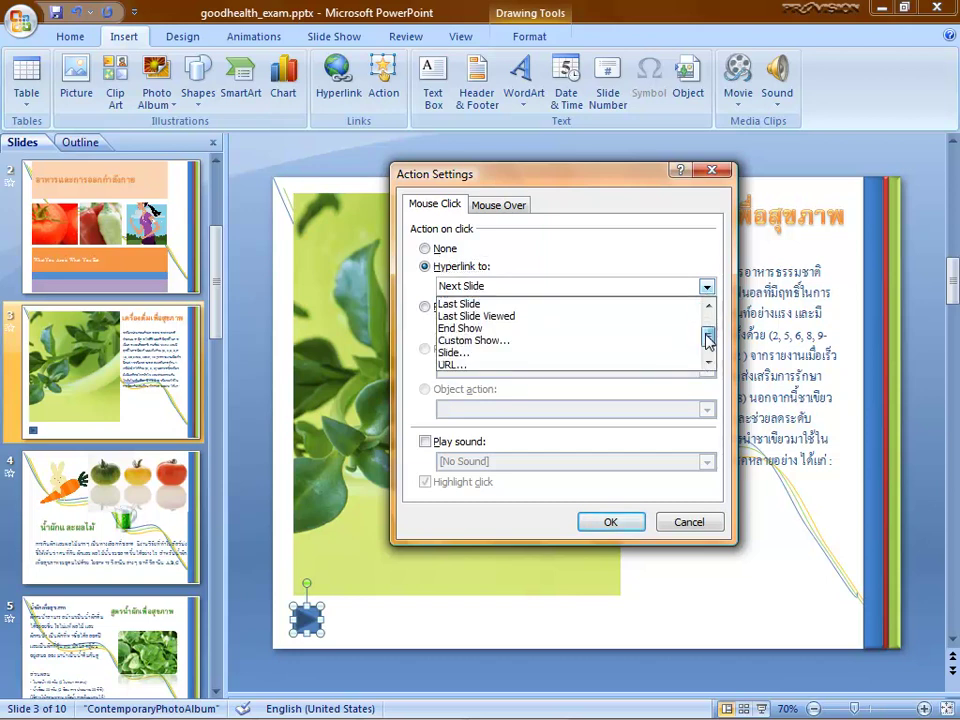
left_click(455, 353)
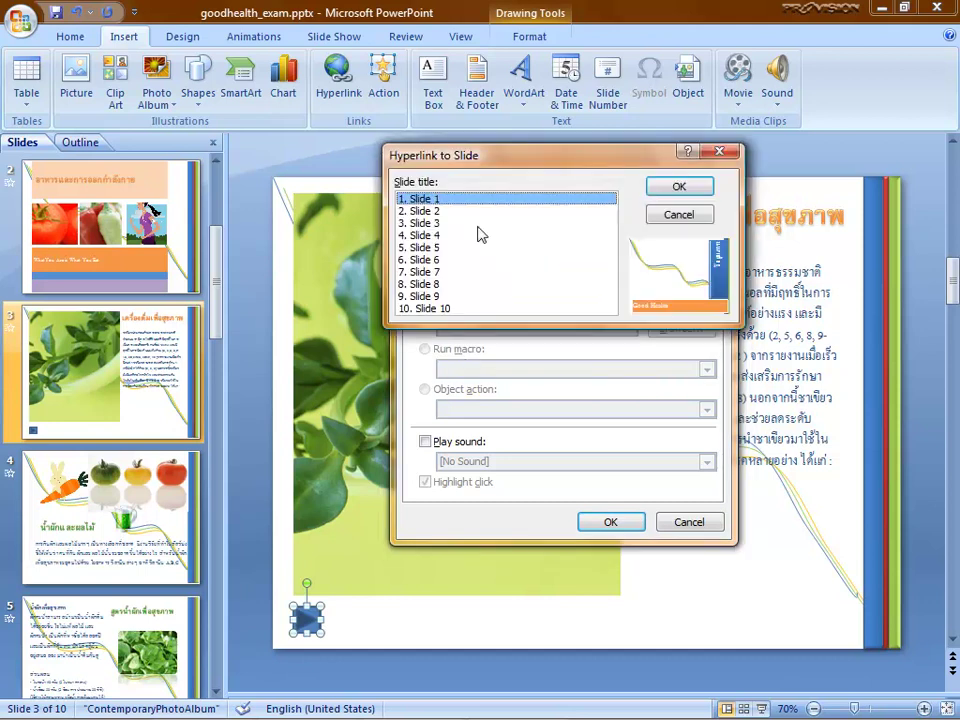
left_click_drag(502, 158, 549, 170)
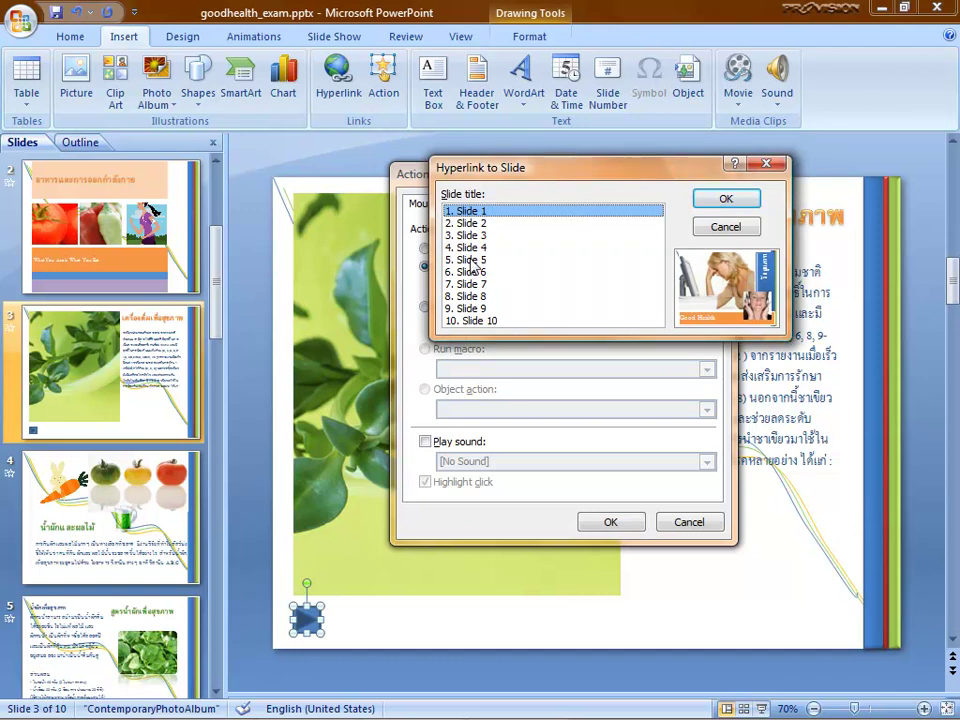
left_click(472, 260)
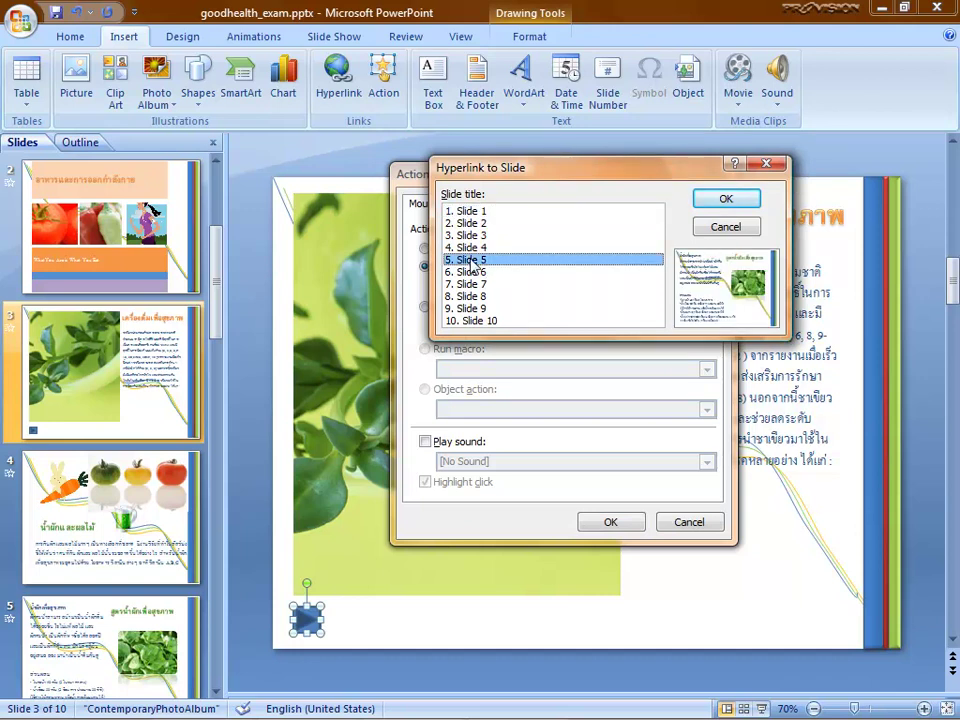
left_click(726, 199)
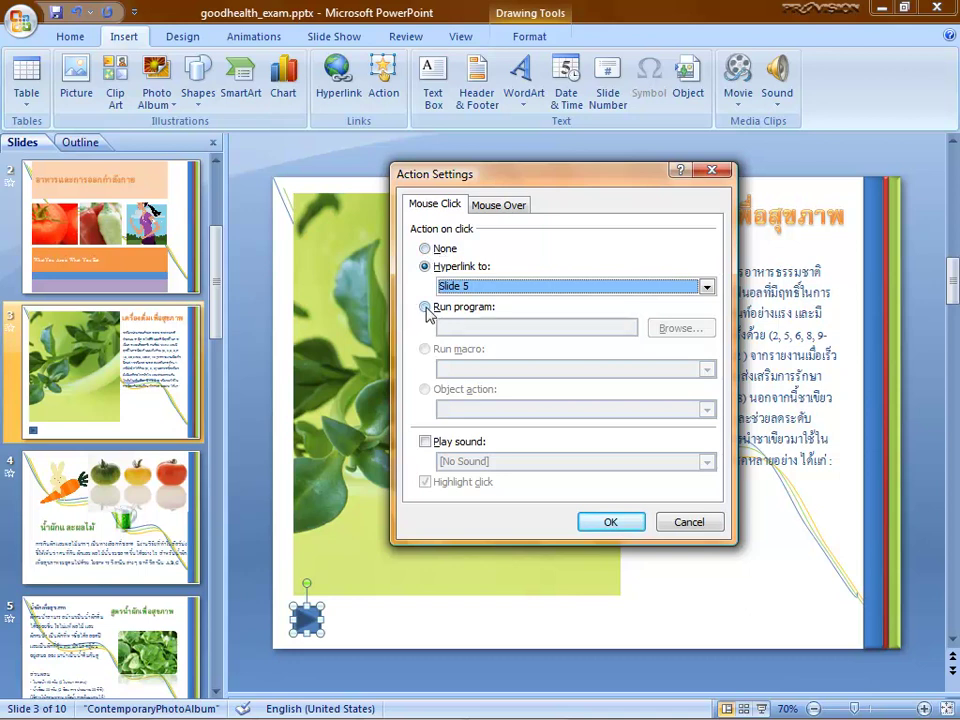
Step: Try the Run program and Play sound options, then keep only the Slide 5 hyperlink and apply
left_click(426, 309)
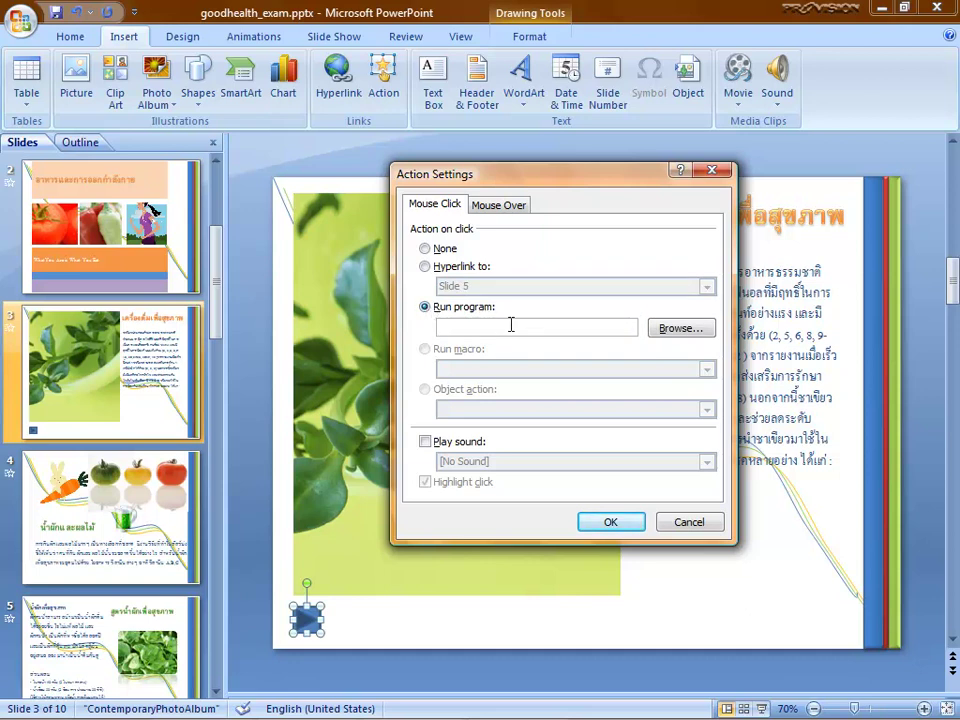
left_click(492, 325)
left_click(425, 442)
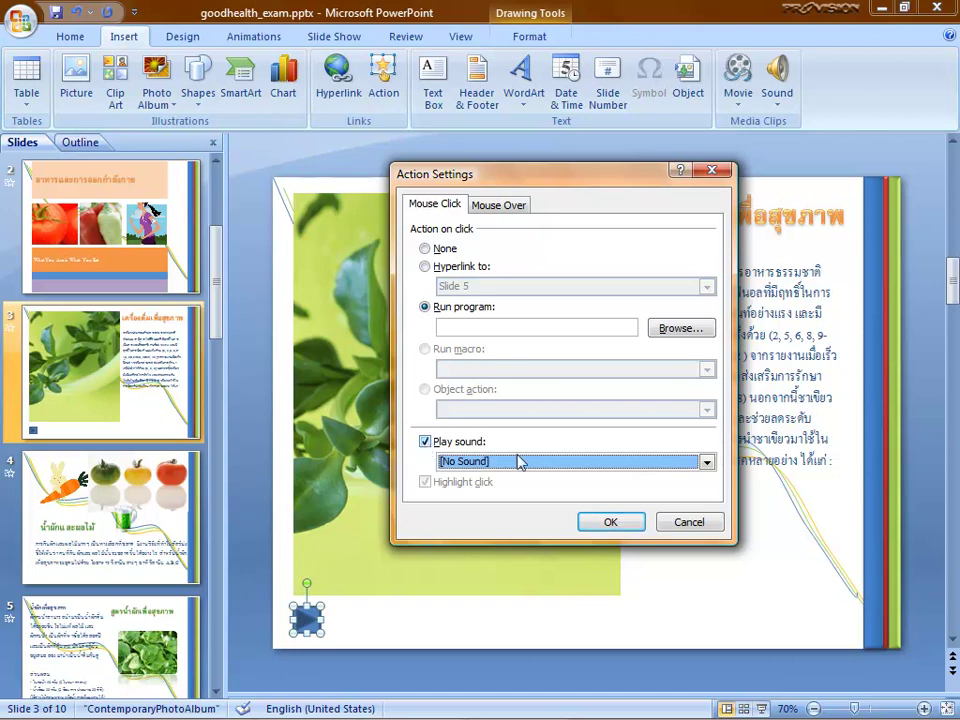
left_click(706, 461)
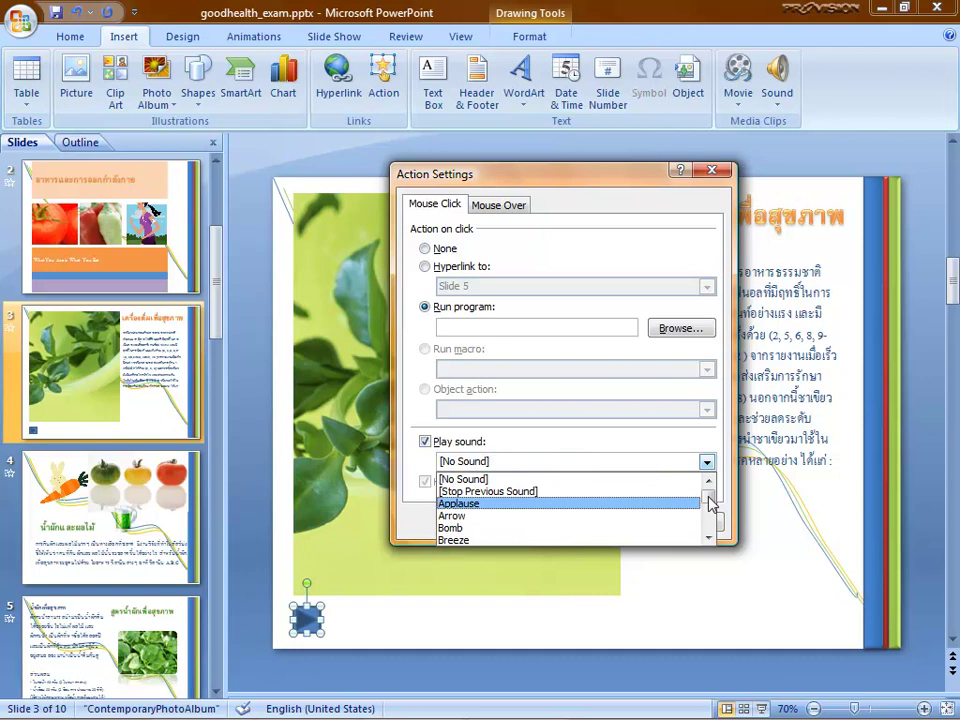
mouse_move(708, 497)
left_mouse_down()
mouse_move(708, 537)
mouse_move(716, 492)
left_mouse_up()
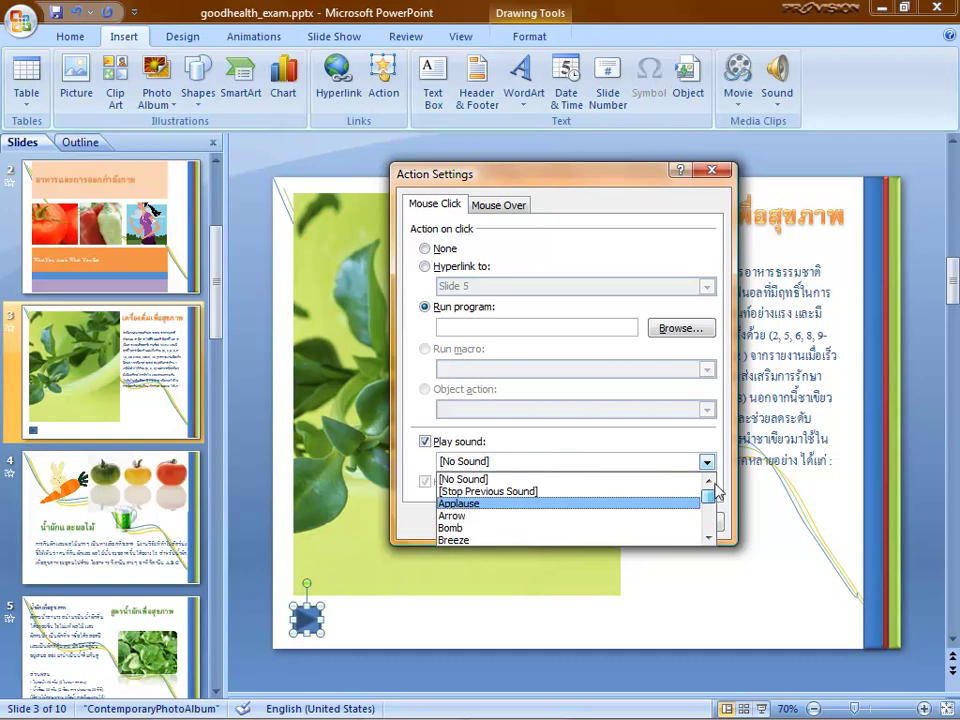
left_click(671, 448)
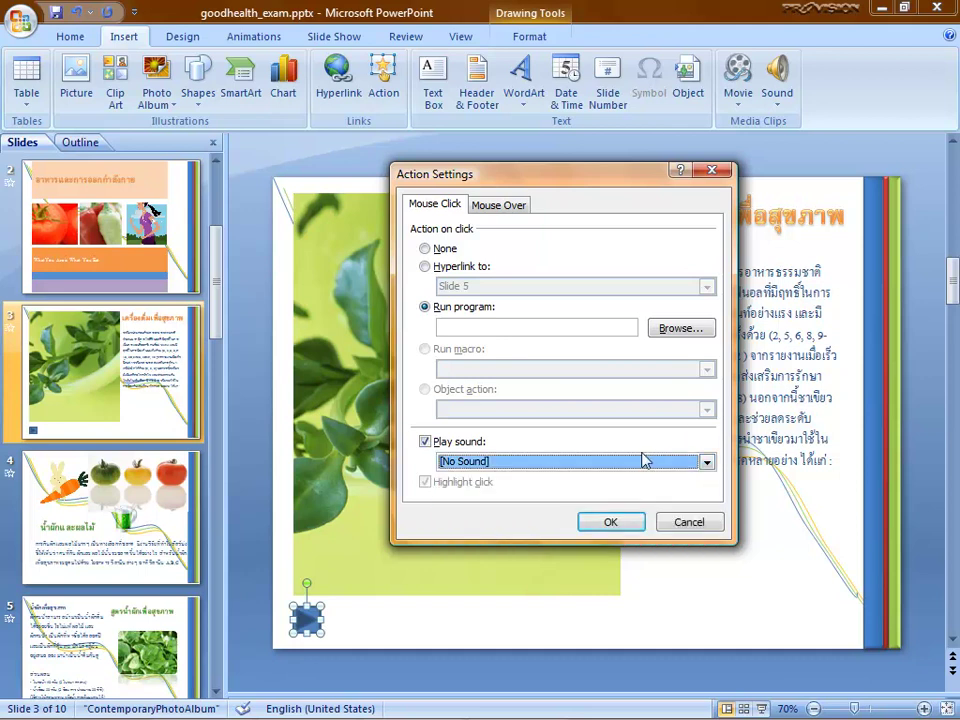
left_click(424, 443)
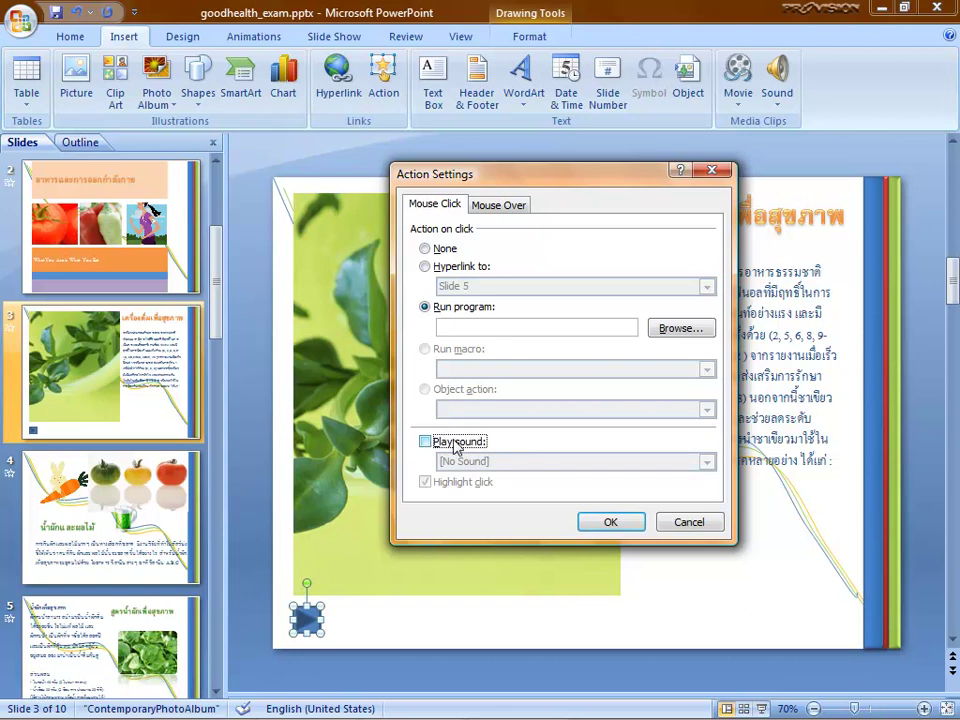
left_click(425, 267)
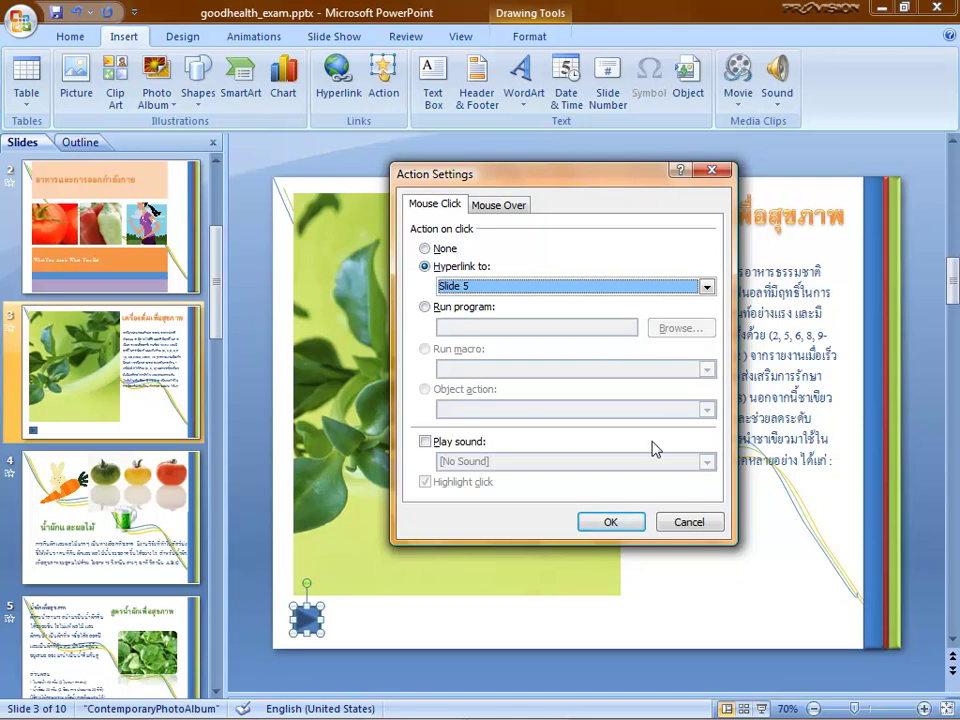
left_click(611, 523)
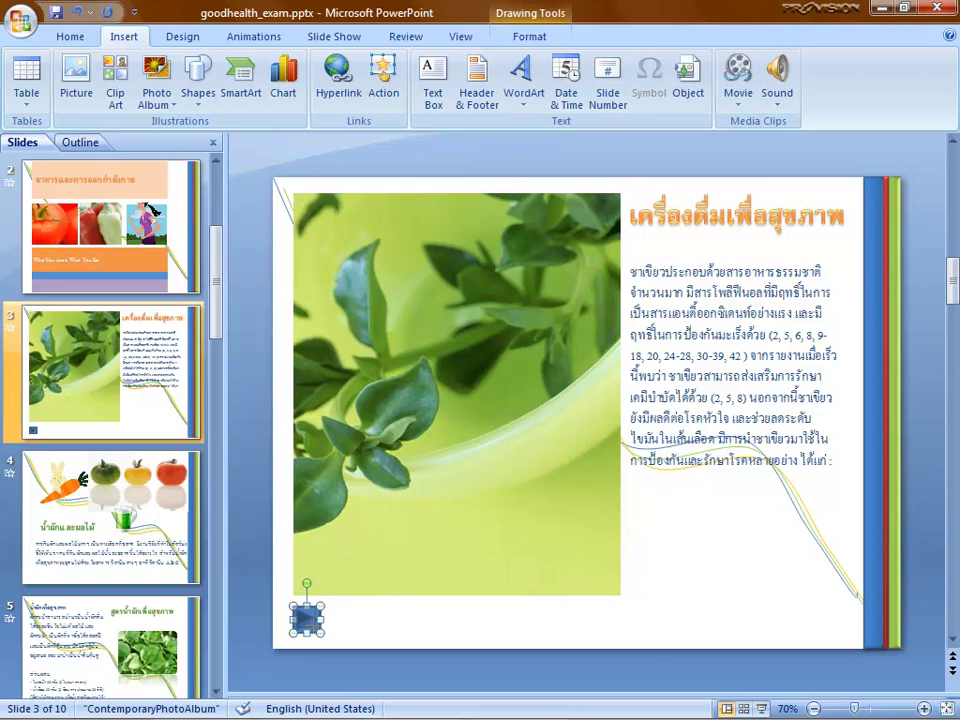
Step: Shrink slide 3's action button slightly from its bottom-right corner
left_click_drag(338, 636, 318, 632)
Step: Apply the Subtle Effect - Accent 3 shape style to the forward button, then move to slide 5
left_click(528, 40)
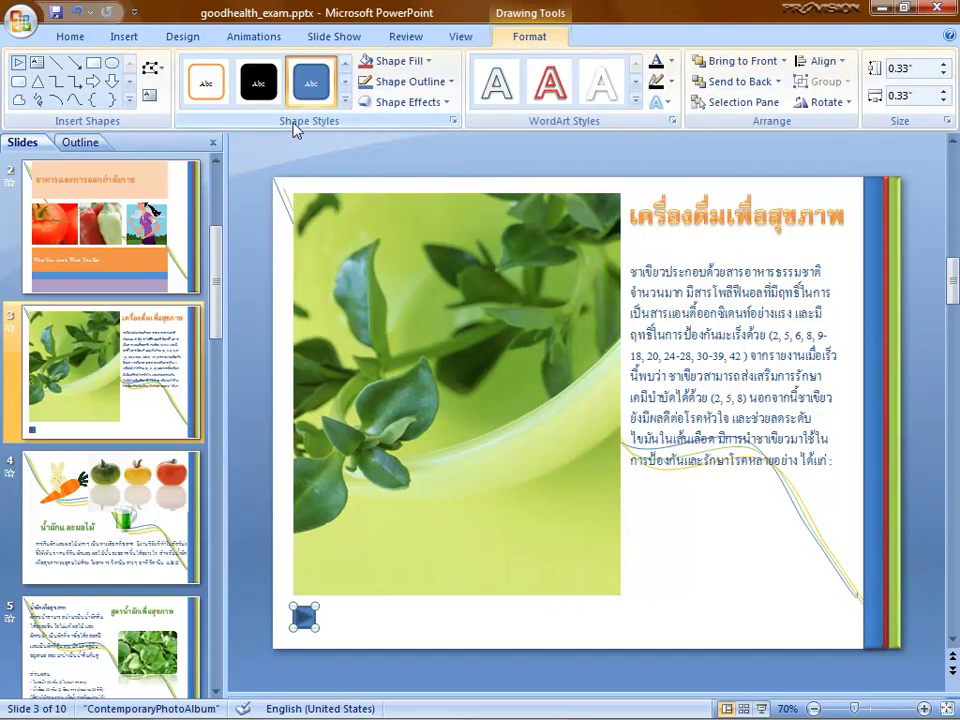
left_click(347, 104)
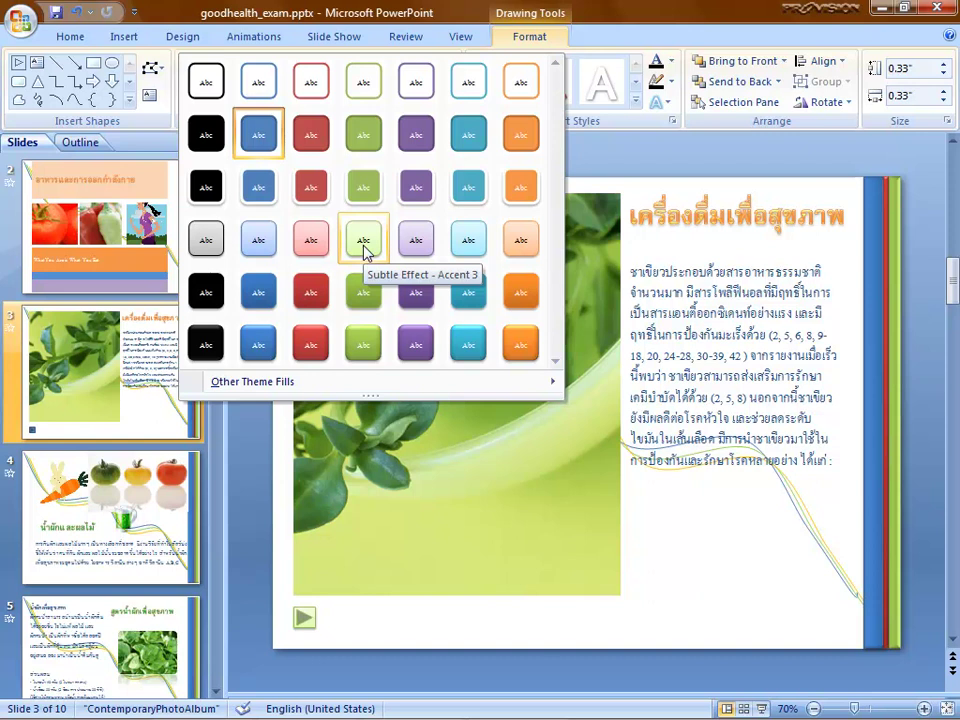
left_click(364, 246)
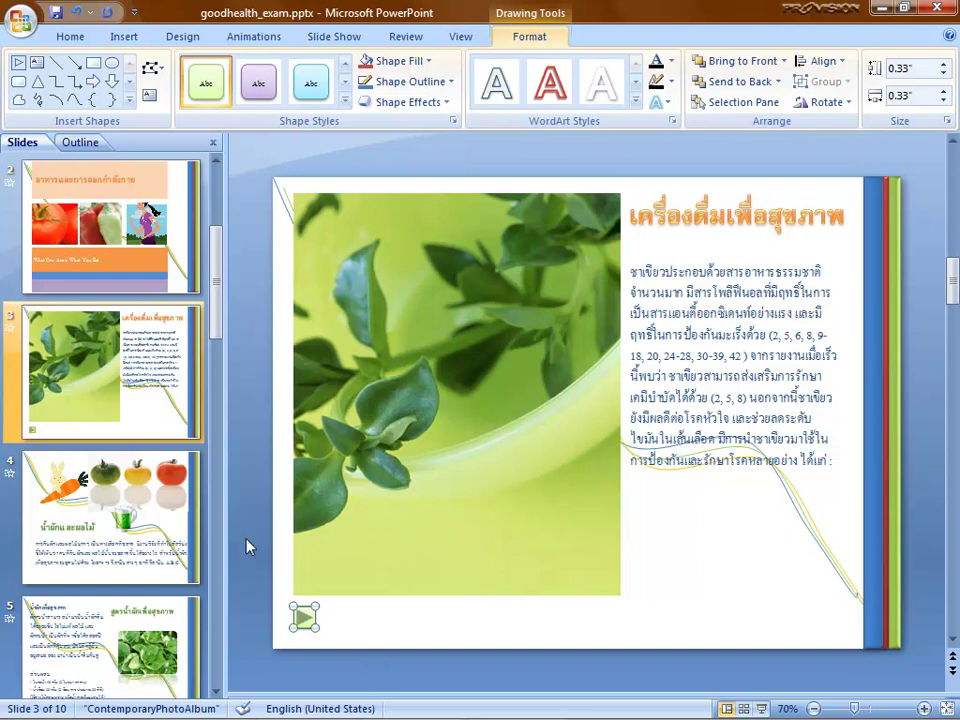
left_click(95, 640)
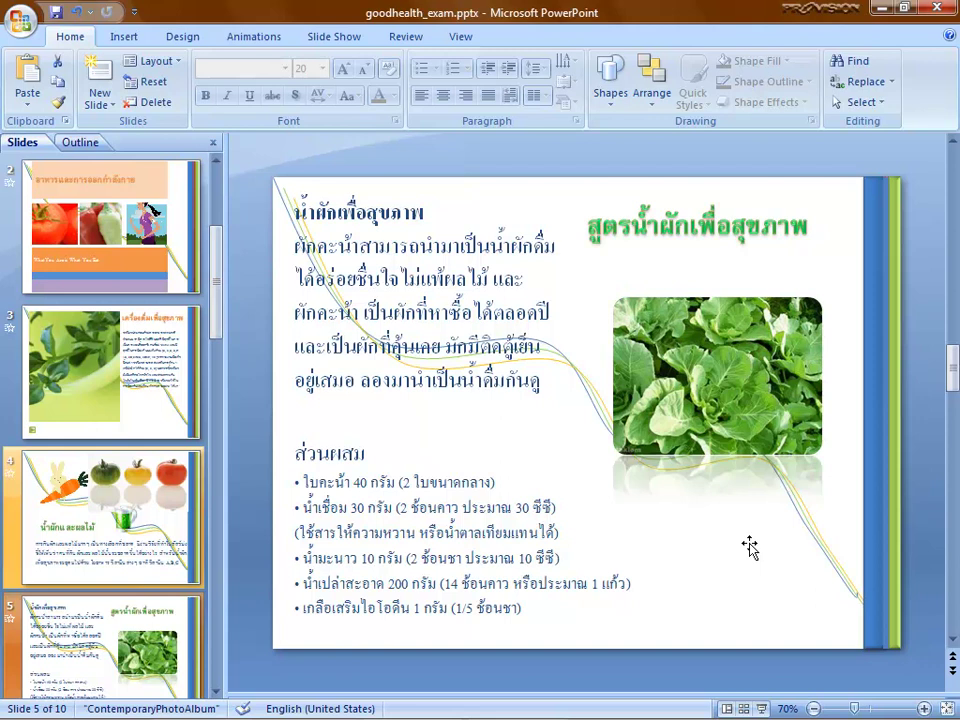
Step: Draw a Back or Previous action button at slide 5's lower right
left_click(120, 36)
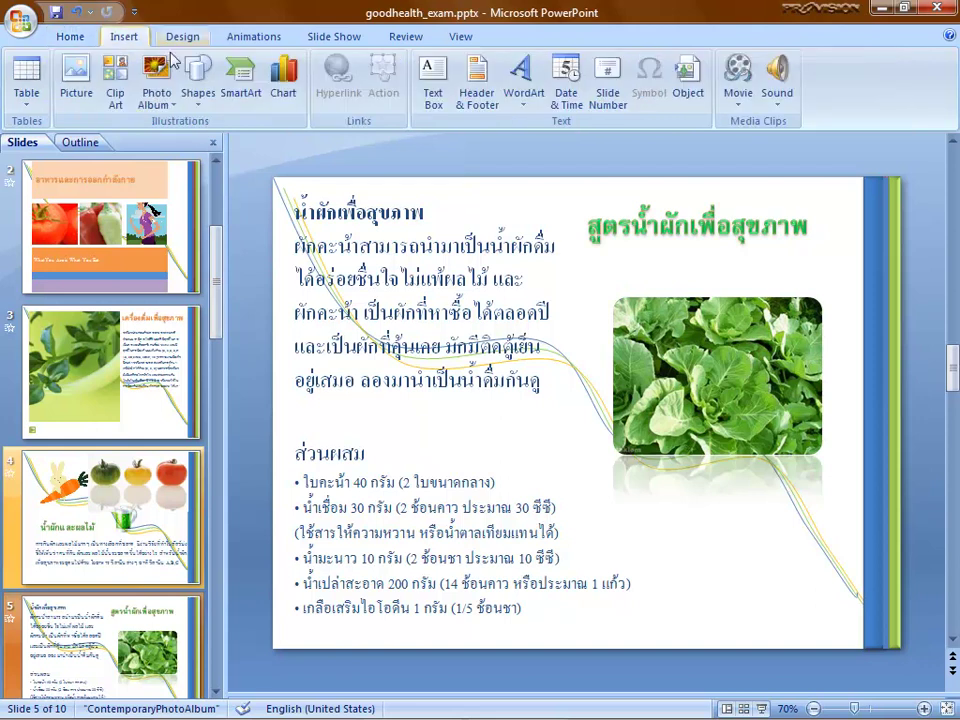
left_click(197, 108)
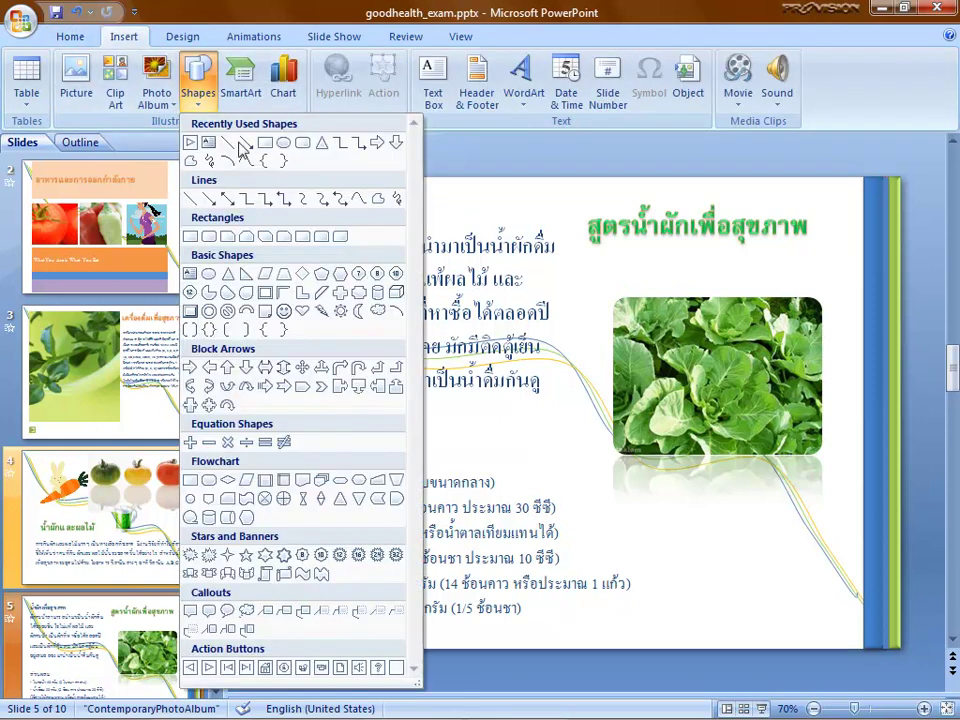
left_click(191, 672)
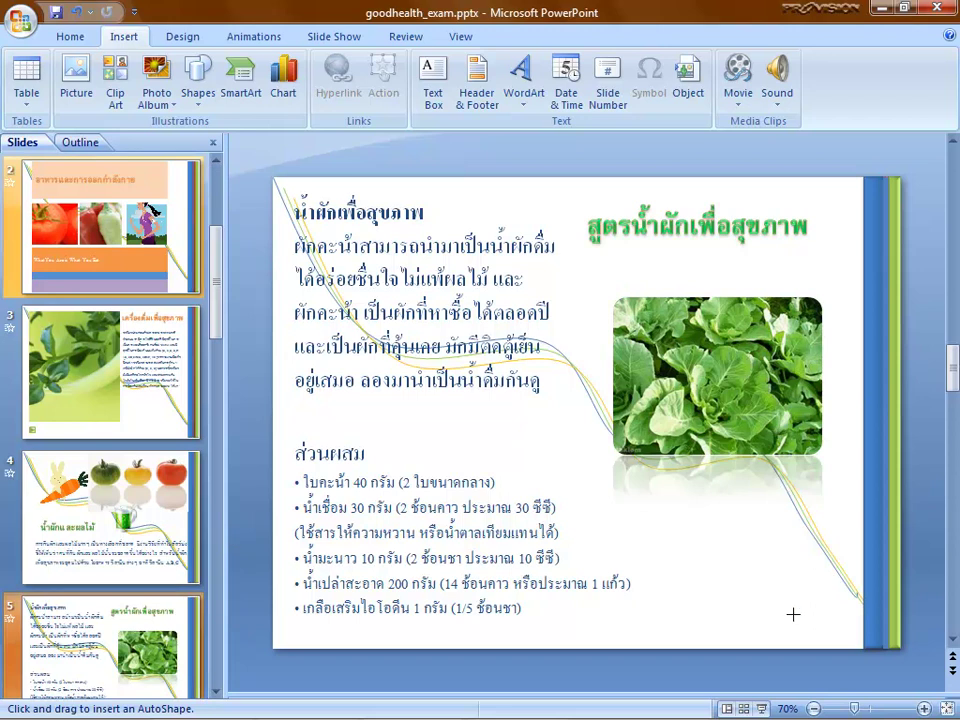
left_click_drag(793, 614, 818, 636)
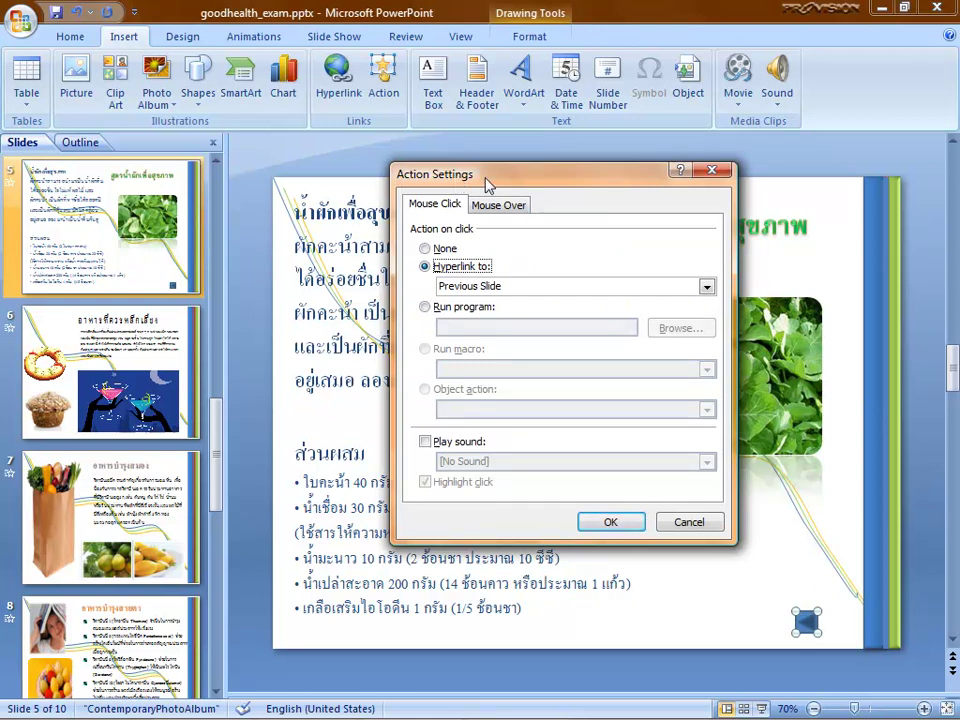
Step: Set the back button's mouse-click hyperlink to Slide 3 and close Action Settings
left_click(434, 211)
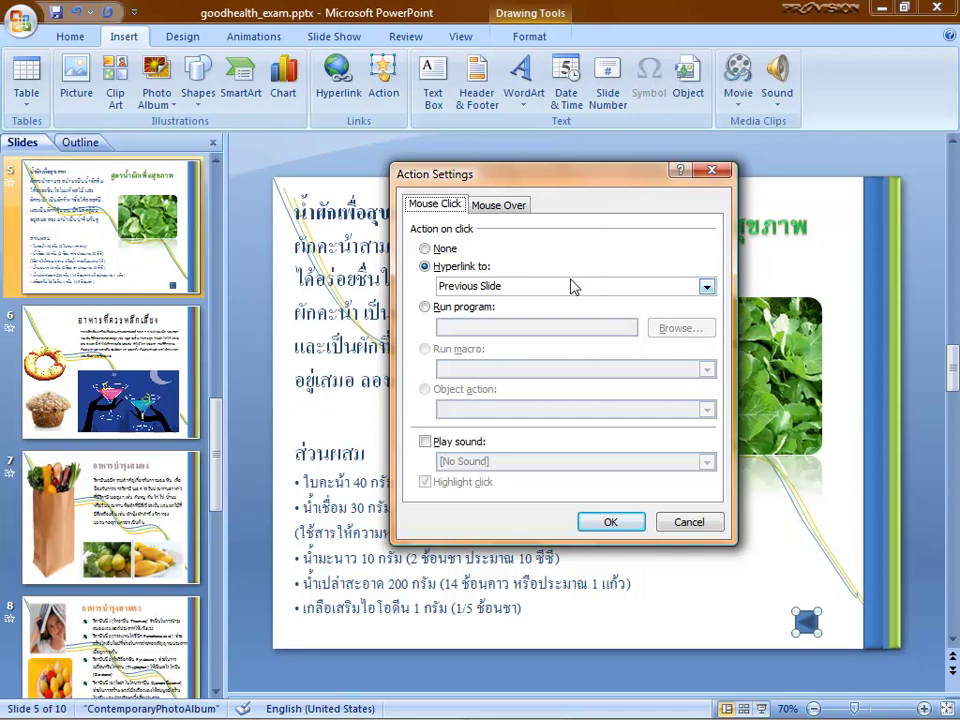
left_click(706, 288)
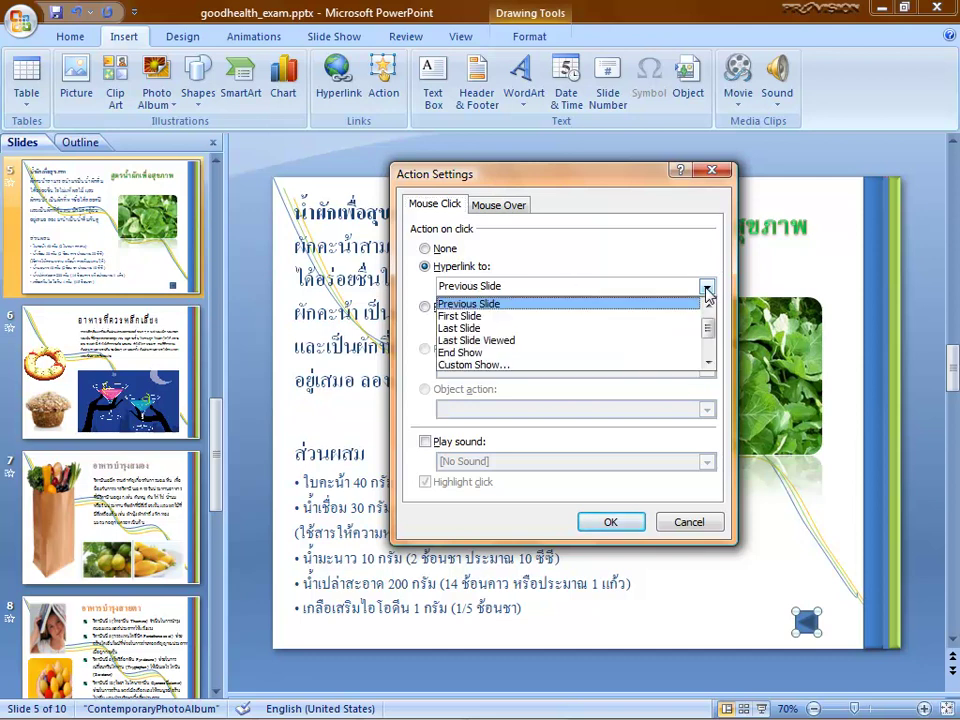
left_click_drag(710, 327, 712, 340)
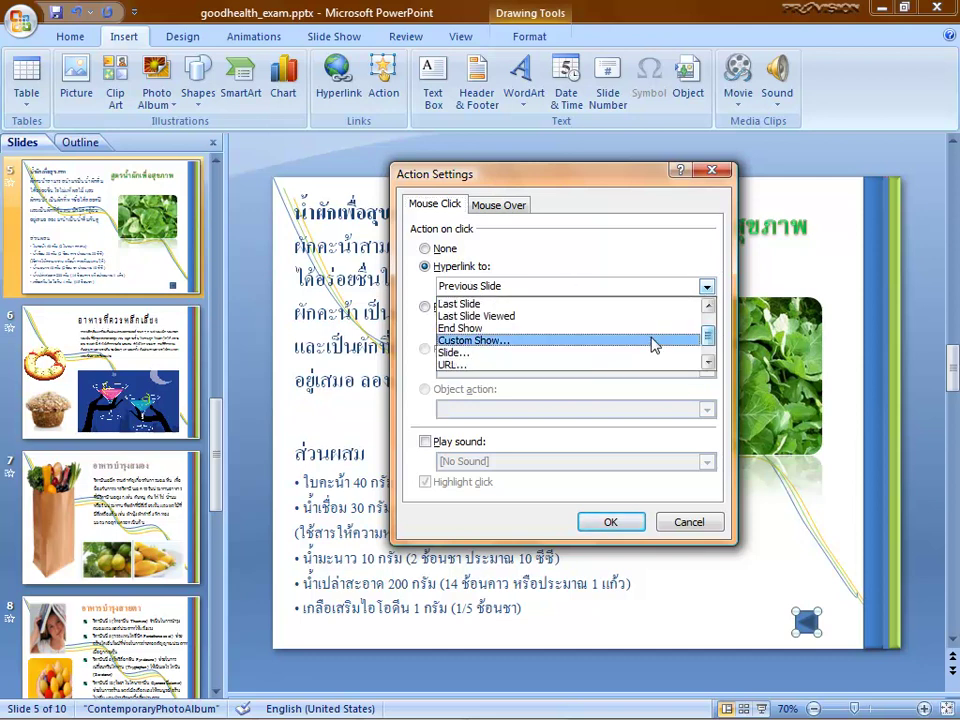
left_click(507, 355)
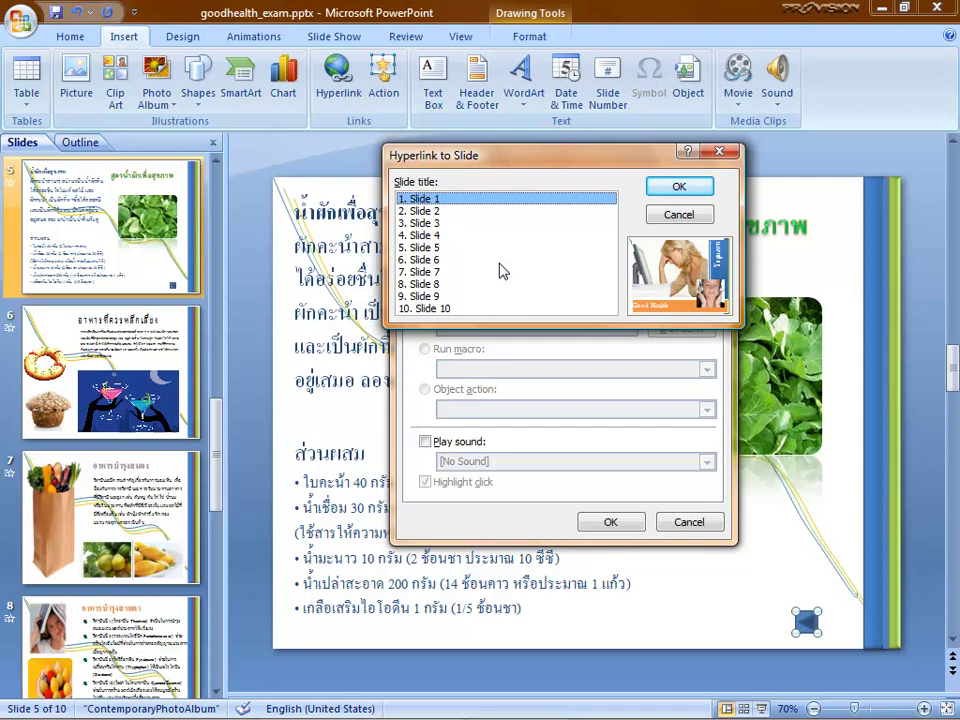
left_click(434, 224)
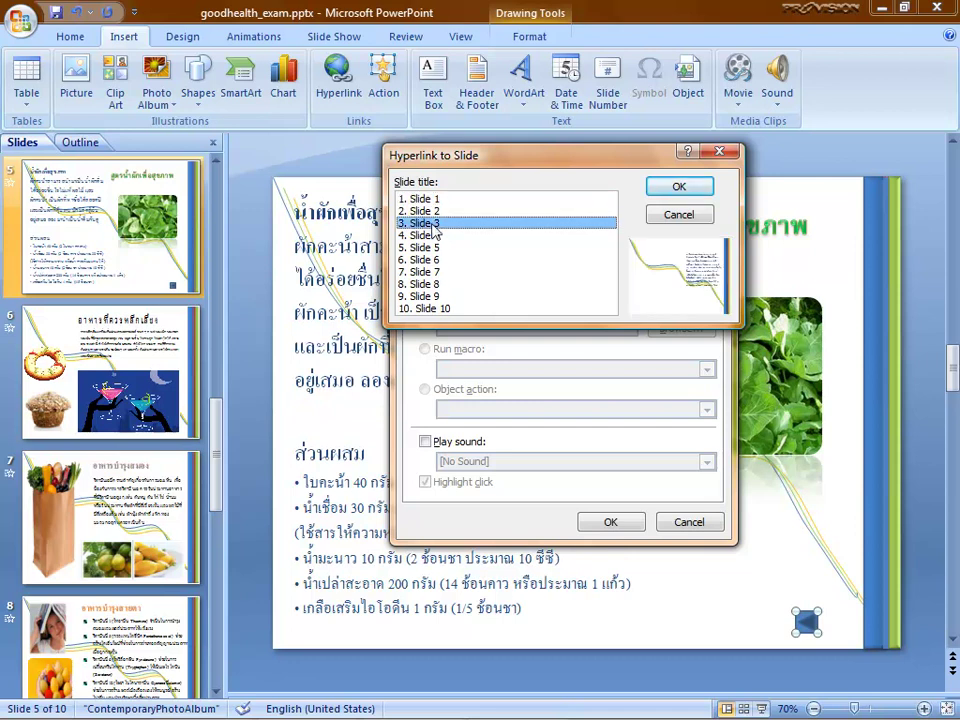
left_click(672, 189)
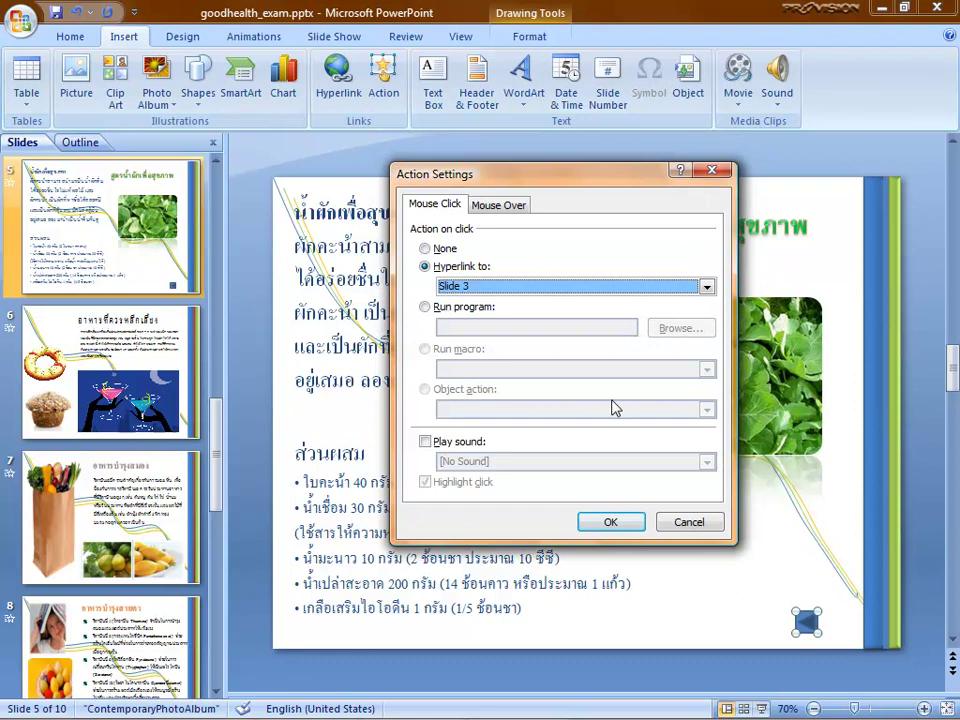
left_click(609, 524)
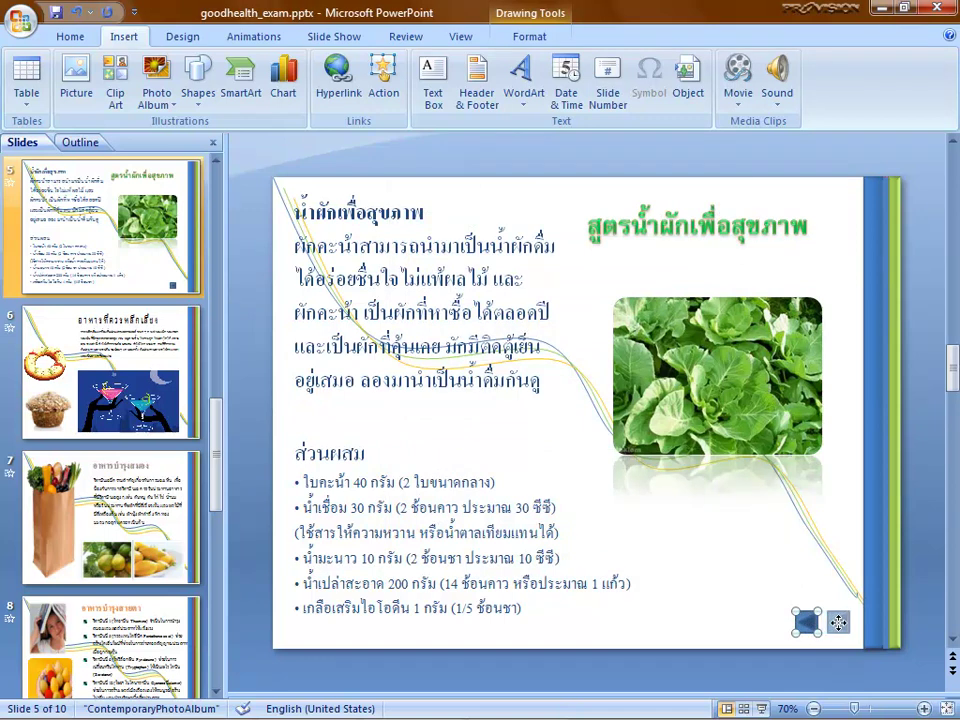
Step: Shift the back button further right and give it the Subtle Effect - Accent 3 style
left_click_drag(806, 622, 838, 624)
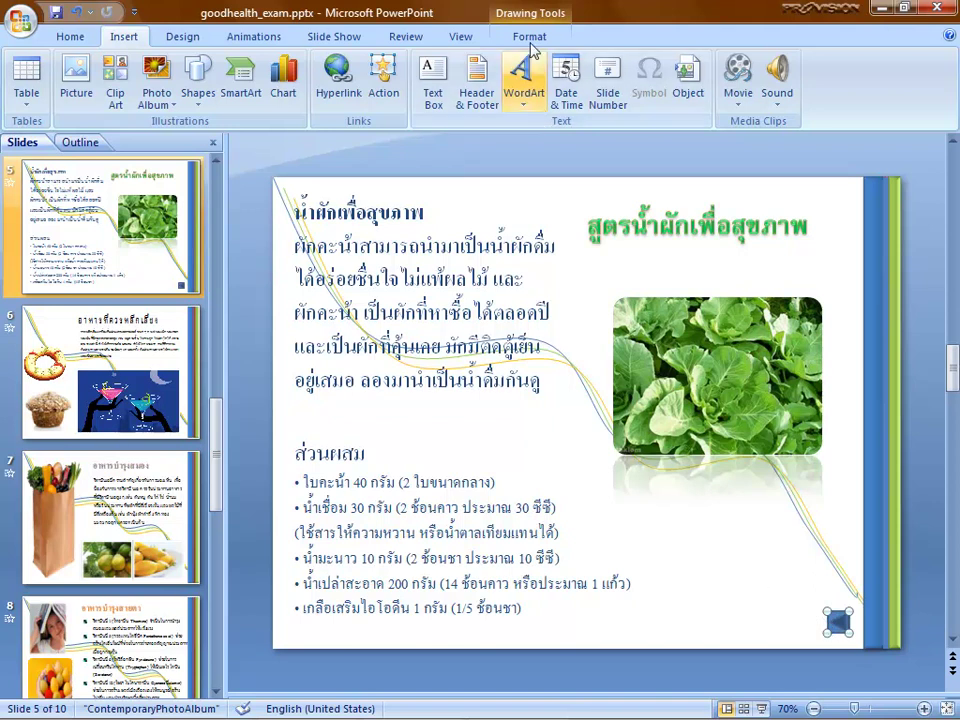
left_click(531, 38)
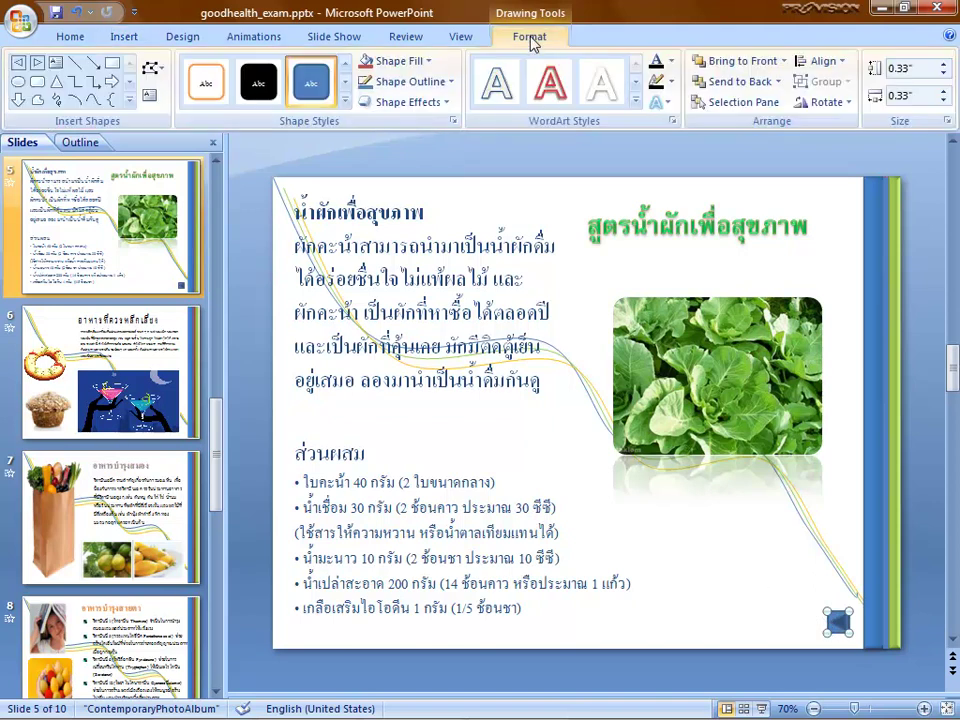
left_click(346, 105)
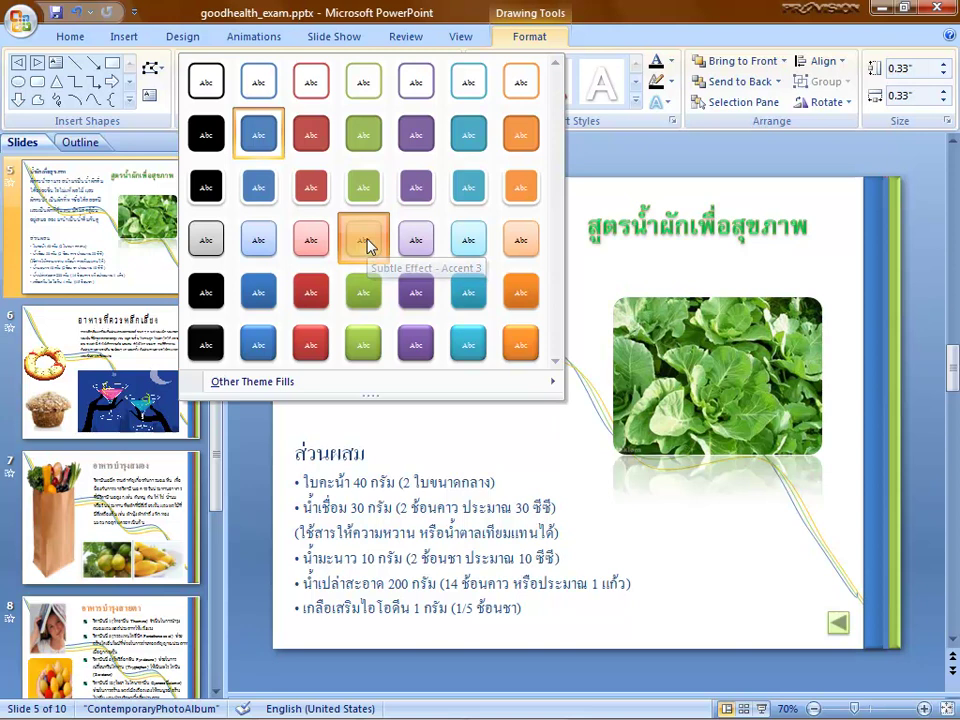
left_click(367, 245)
left_click(240, 425)
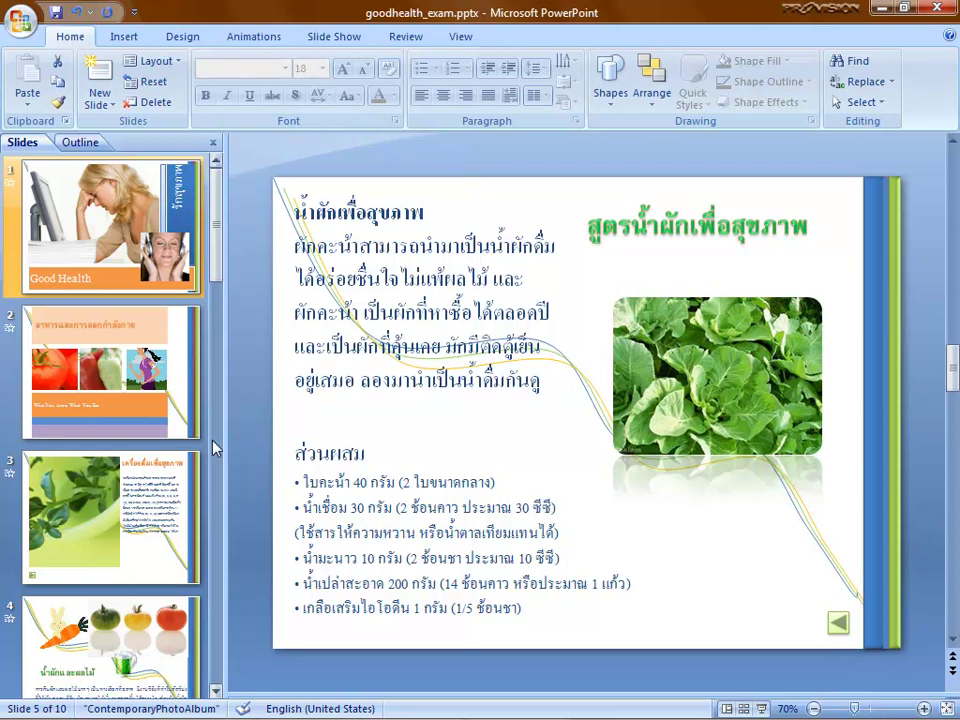
Step: Run the show from slide 3, checking forward jumps to slide 5 and back returns to slide 3
left_click(128, 500)
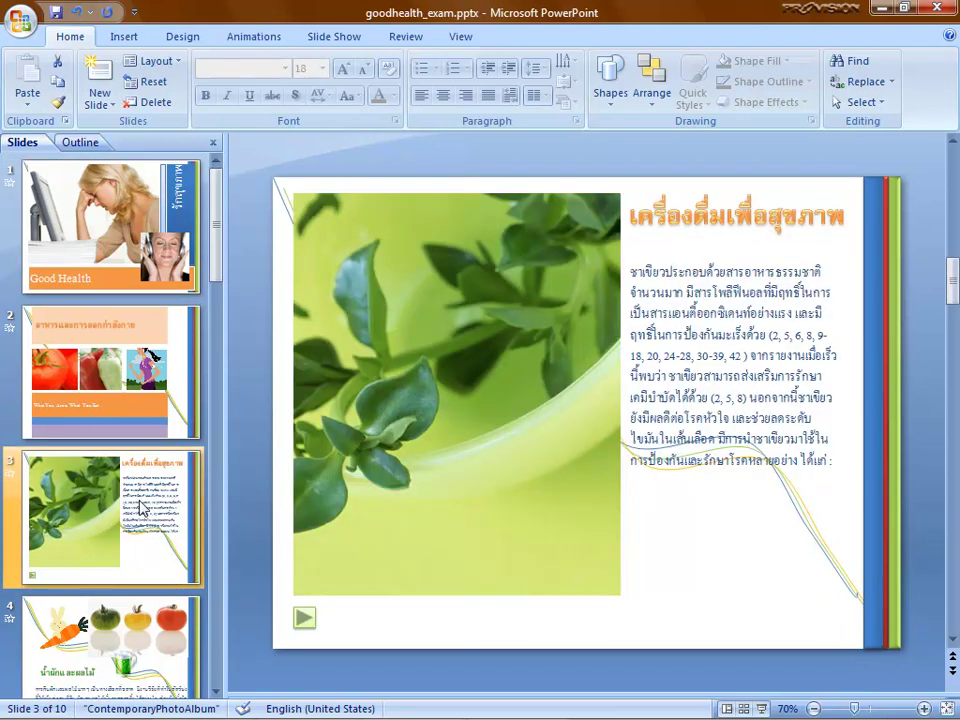
left_click(763, 709)
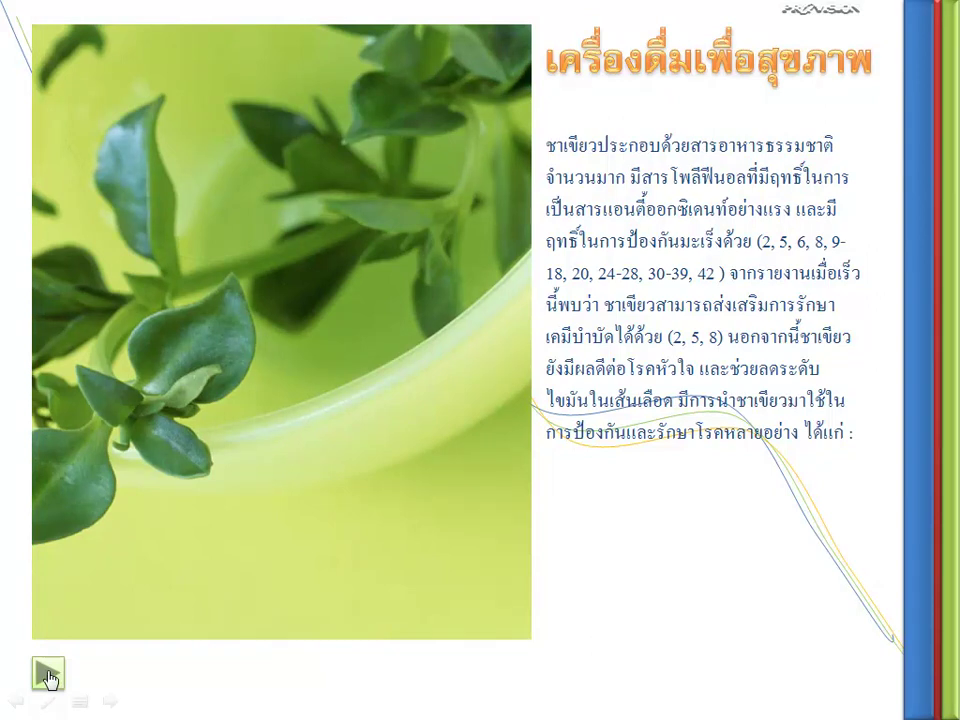
left_click(48, 677)
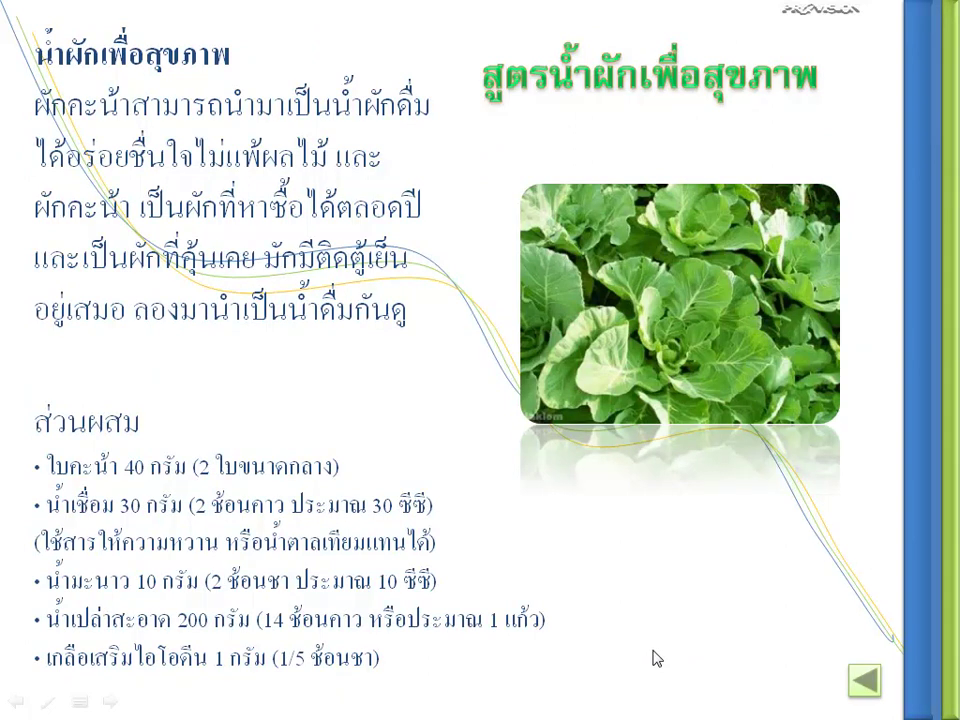
left_click(868, 683)
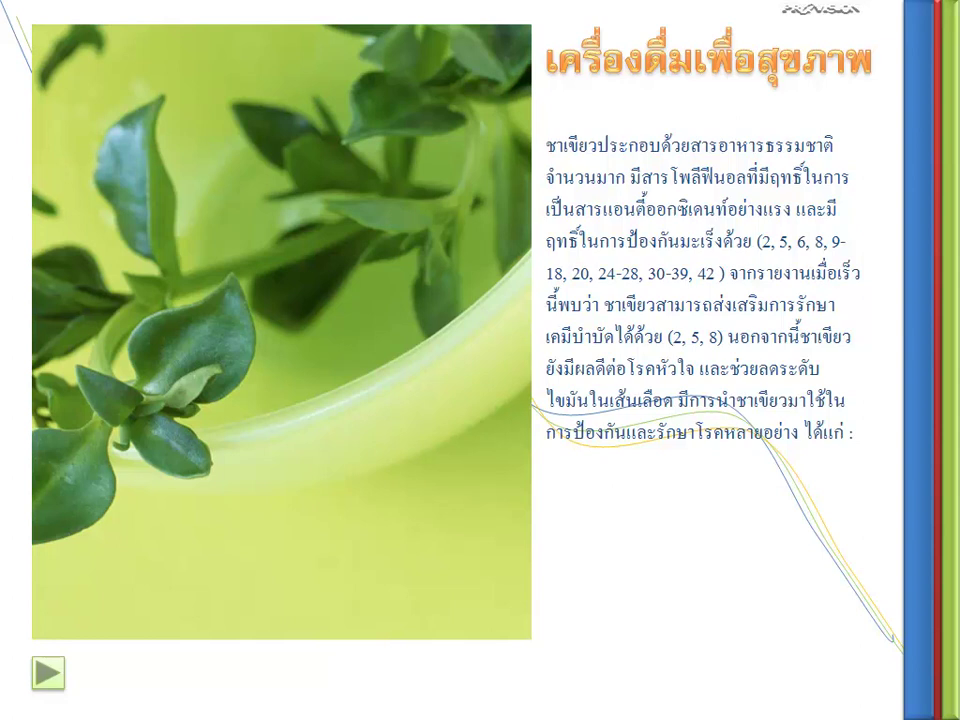
key("Escape")
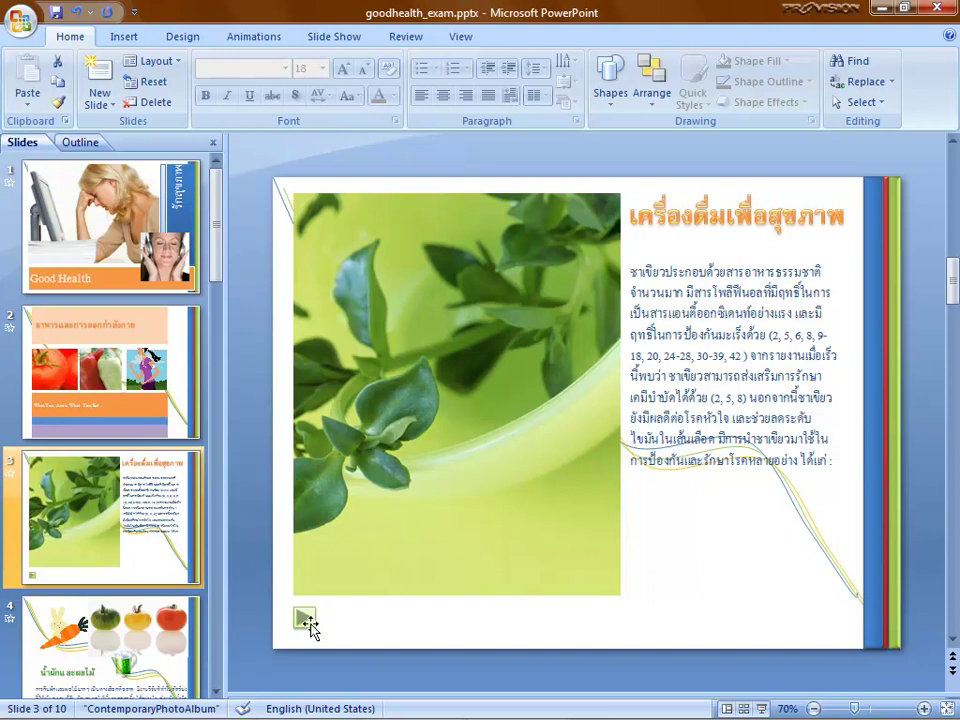
Step: Go back to slide 2 and select the runner picture among its three pictures
left_click(165, 418)
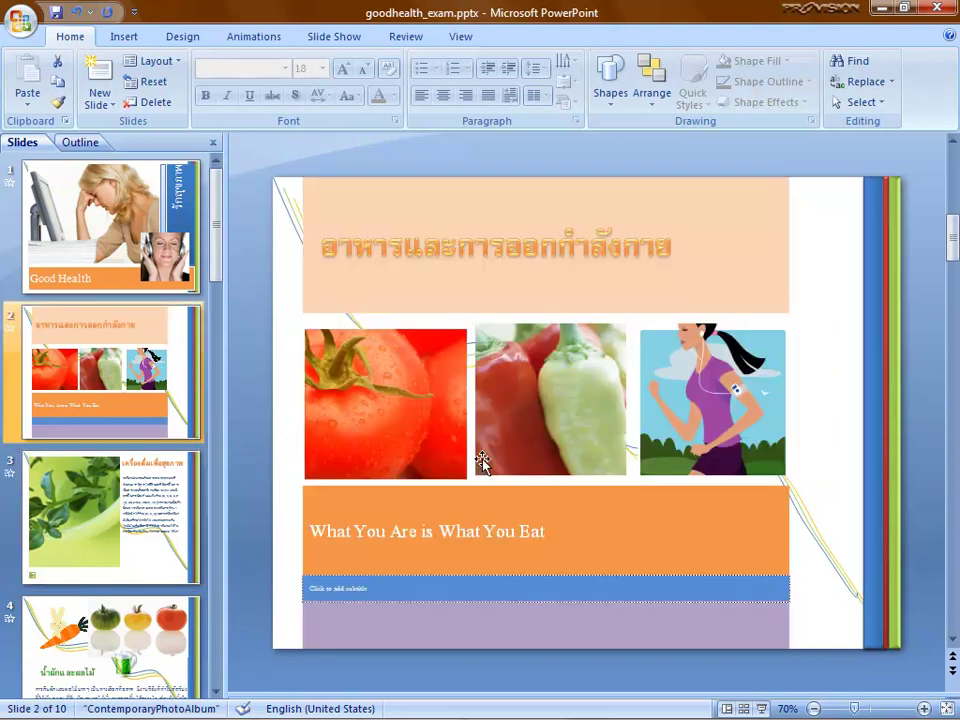
left_click(589, 433)
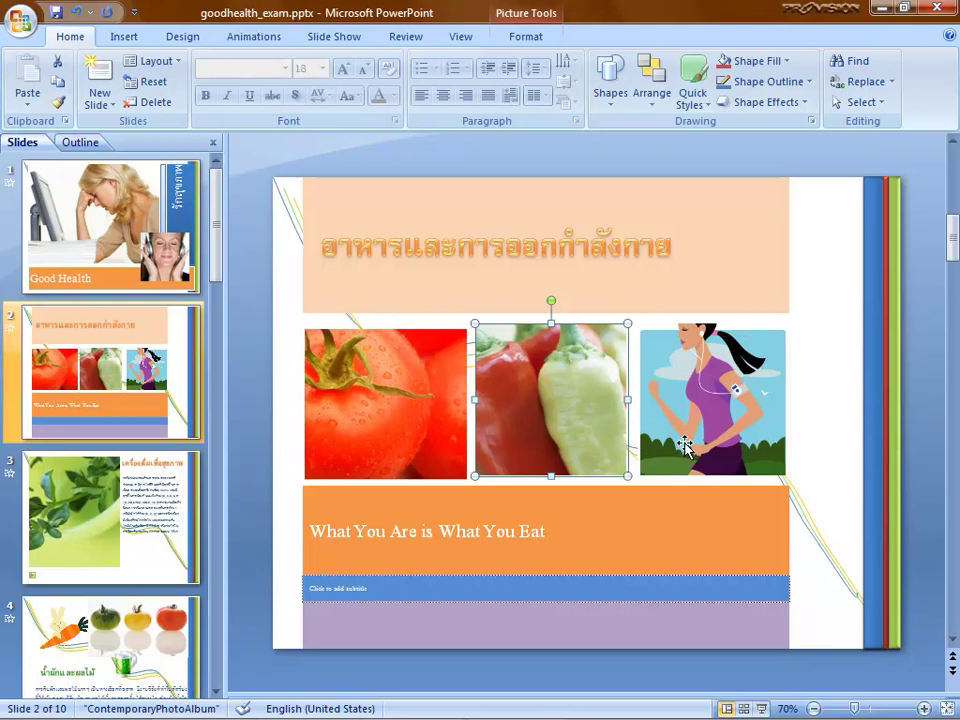
left_click(731, 452)
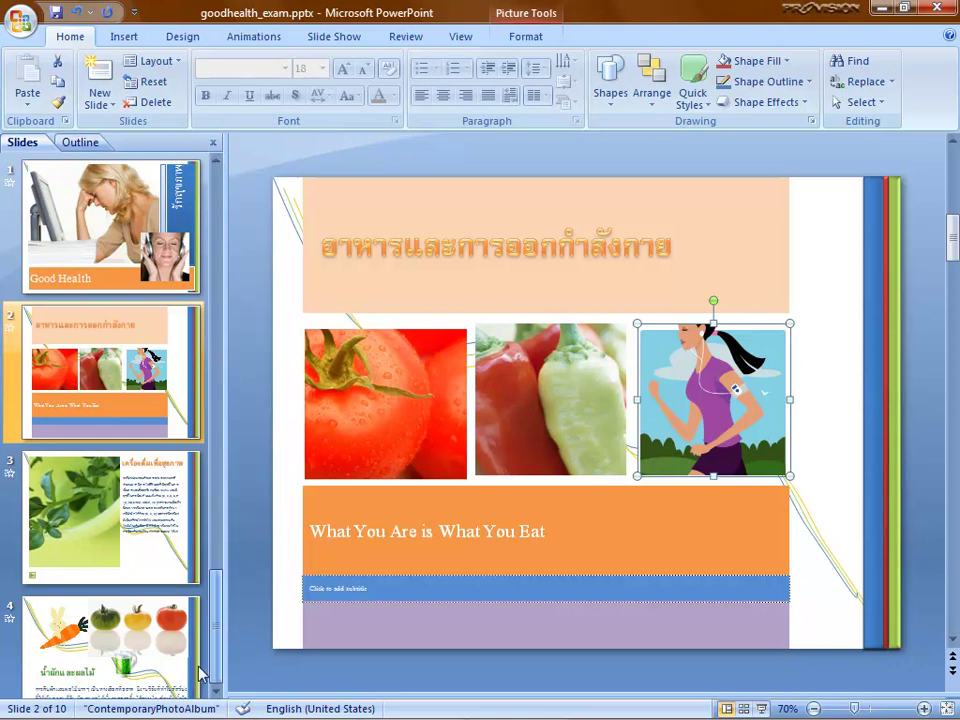
scroll(200, 660, "down", 5)
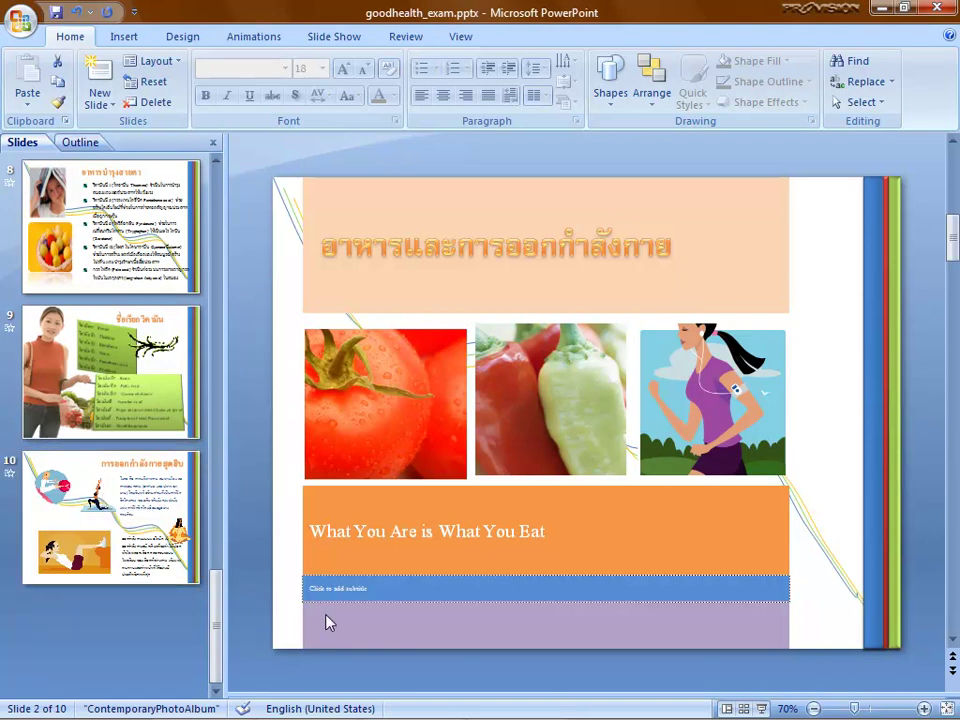
left_click(703, 420)
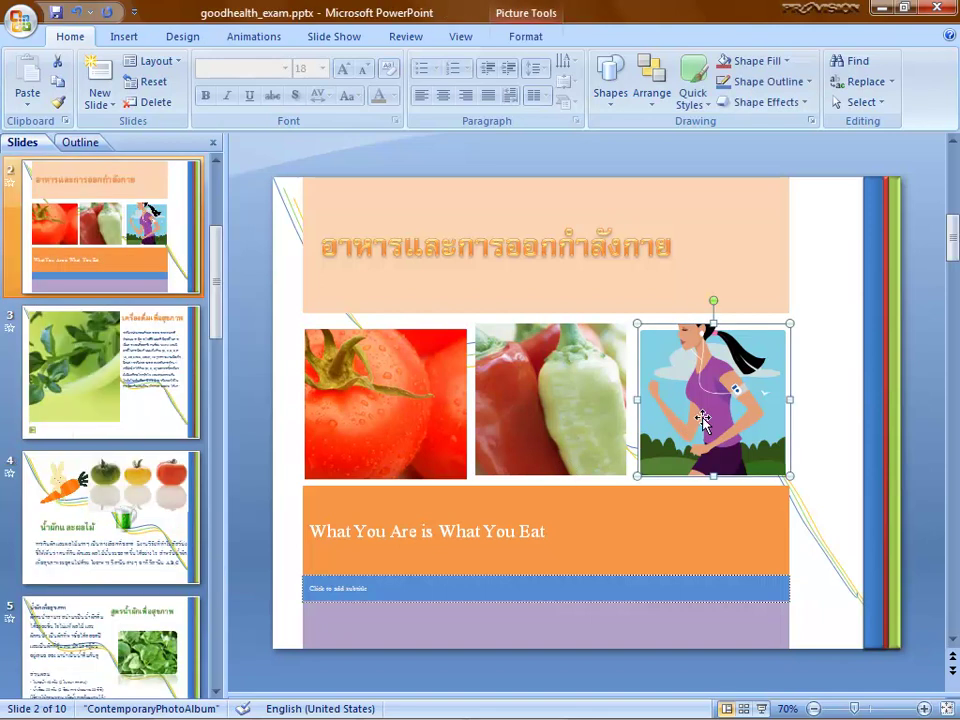
left_click(124, 38)
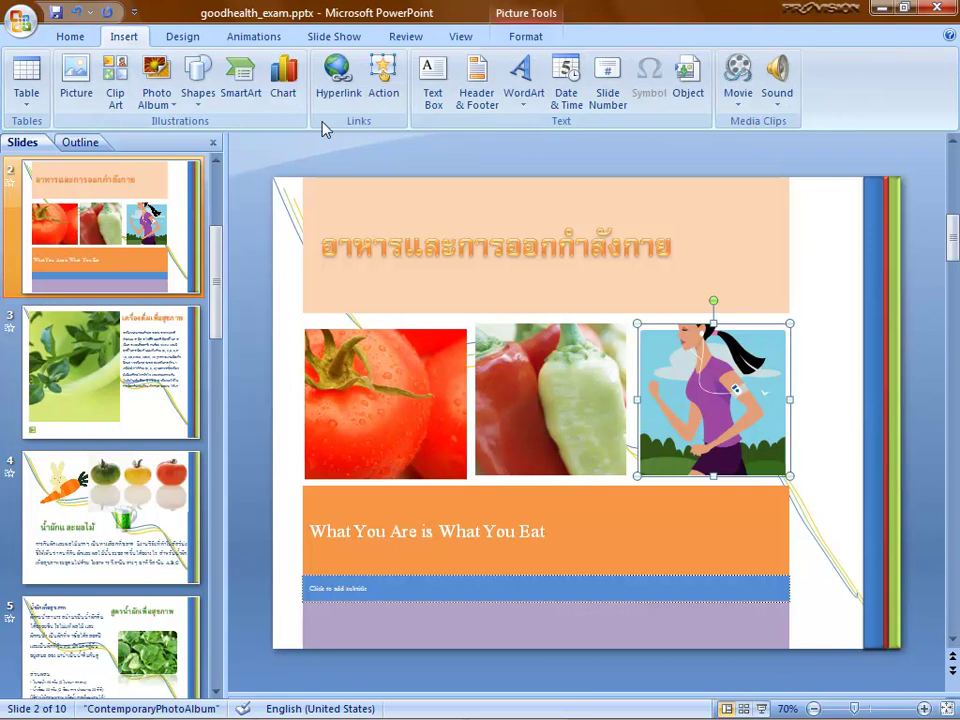
Step: Give the runner picture a Mouse Over action that hyperlinks to Slide 10
left_click(384, 82)
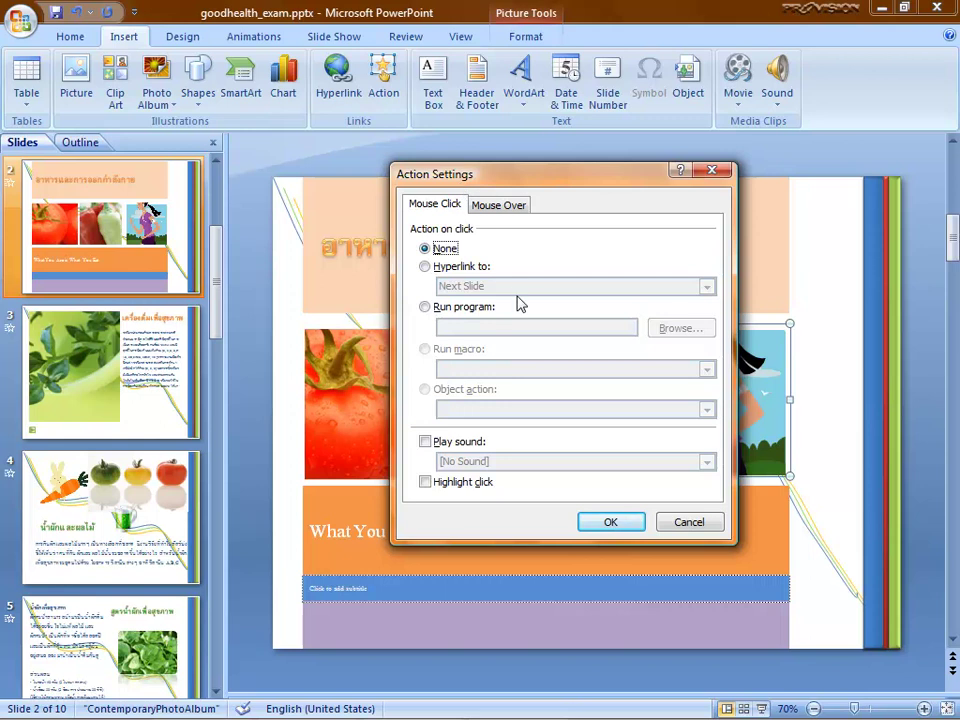
left_click(497, 207)
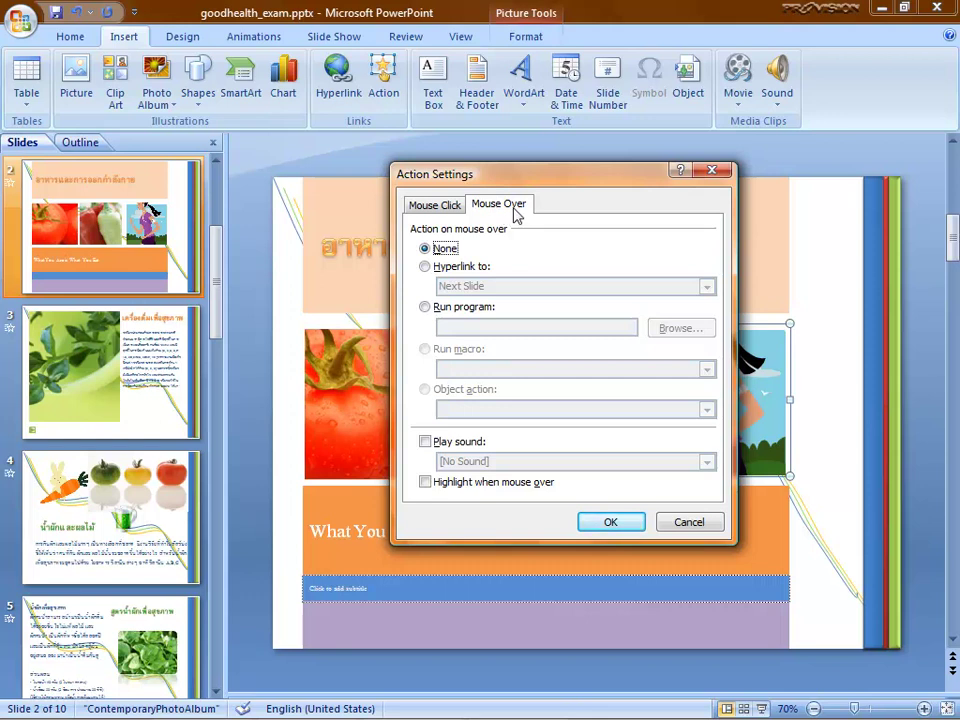
left_click(425, 267)
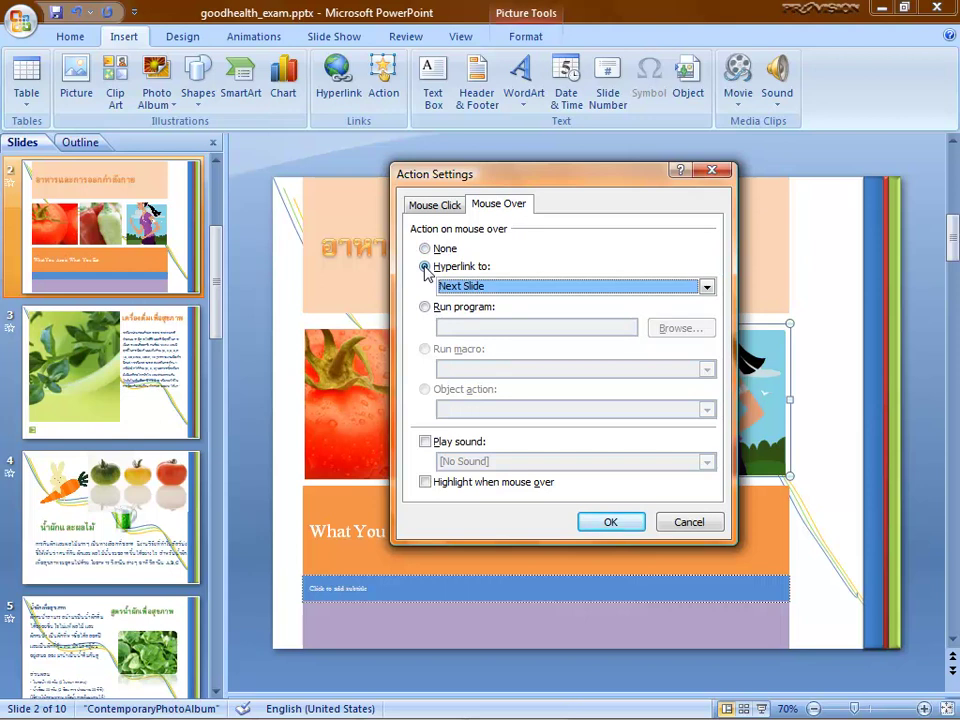
left_click(690, 289)
scroll(707, 336, "down", 1)
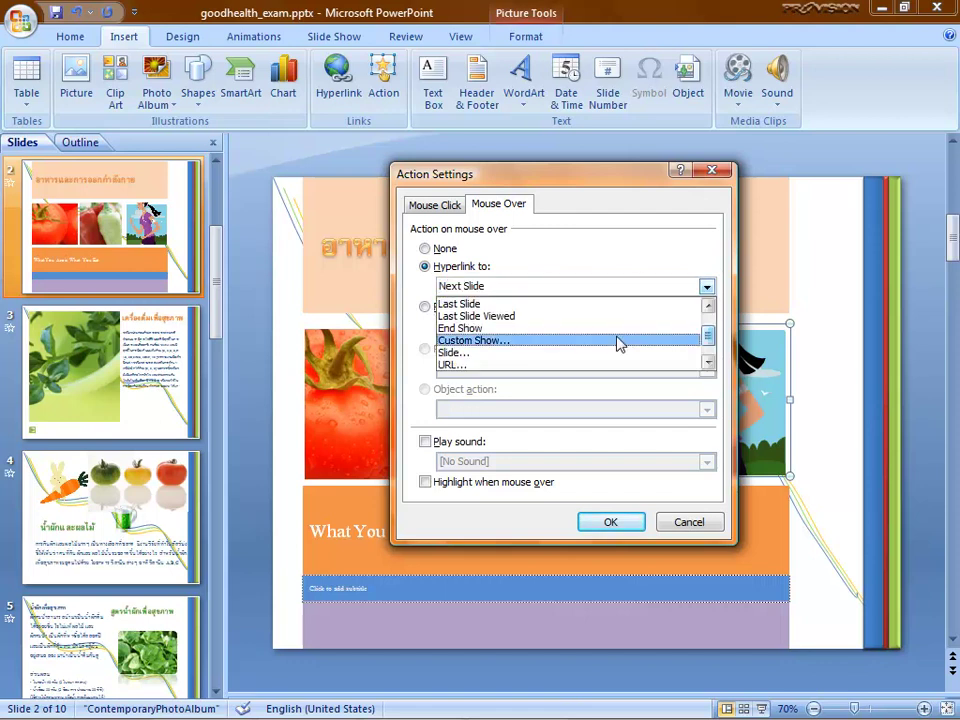
left_click(470, 353)
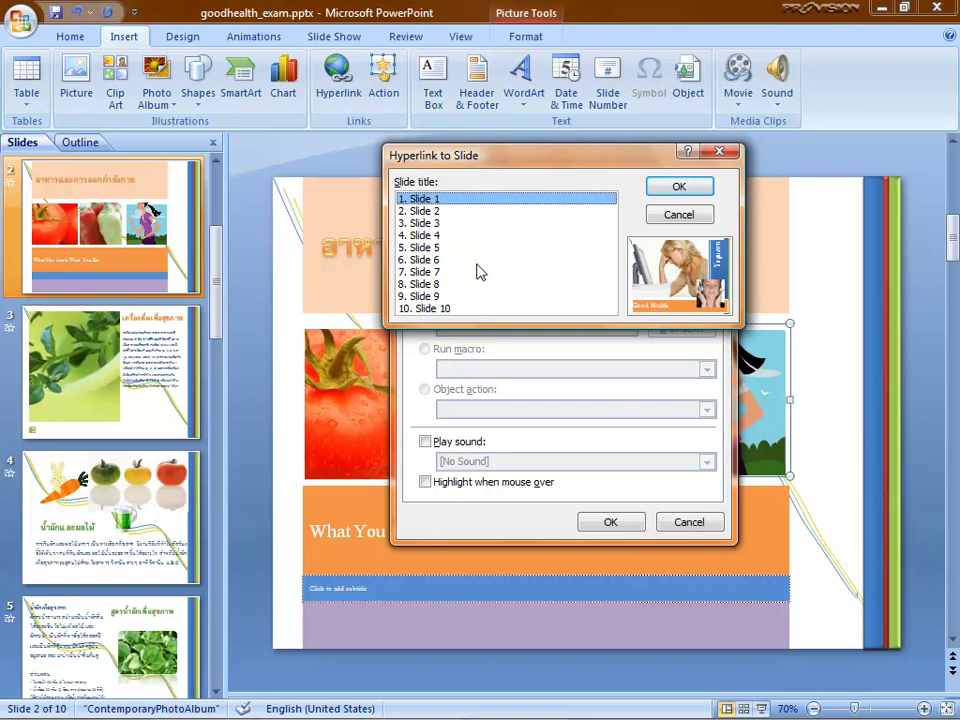
left_click(438, 310)
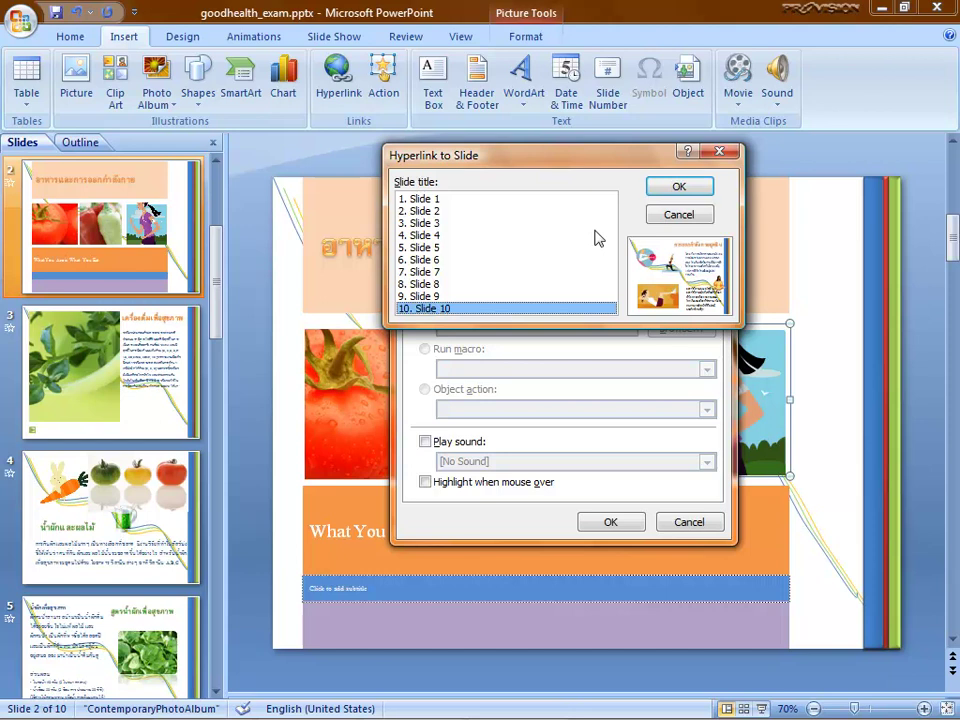
left_click(670, 190)
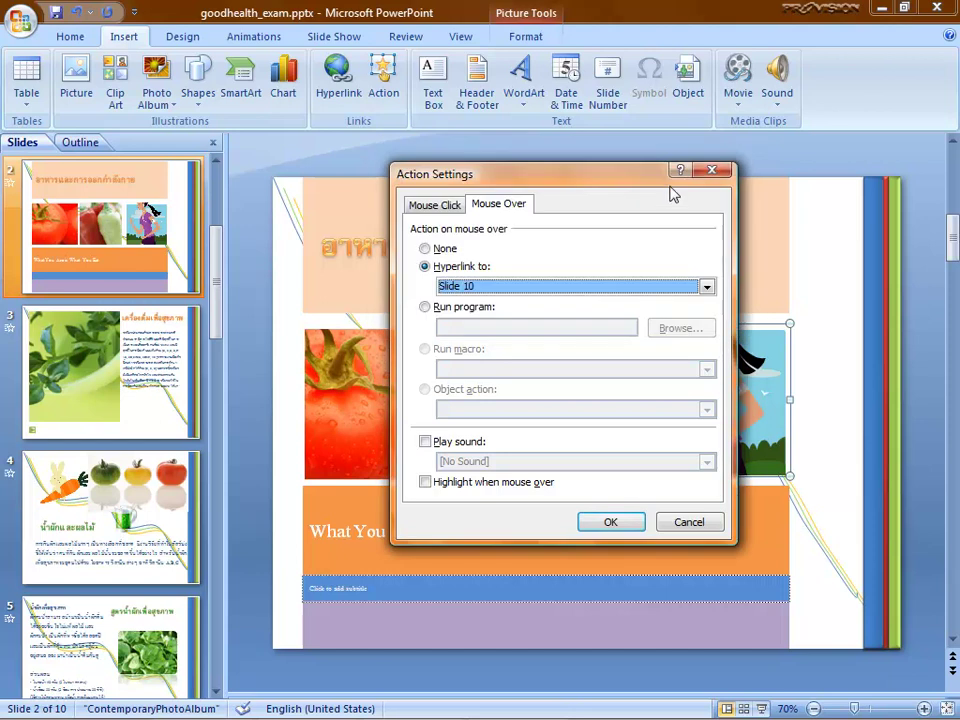
left_click(612, 524)
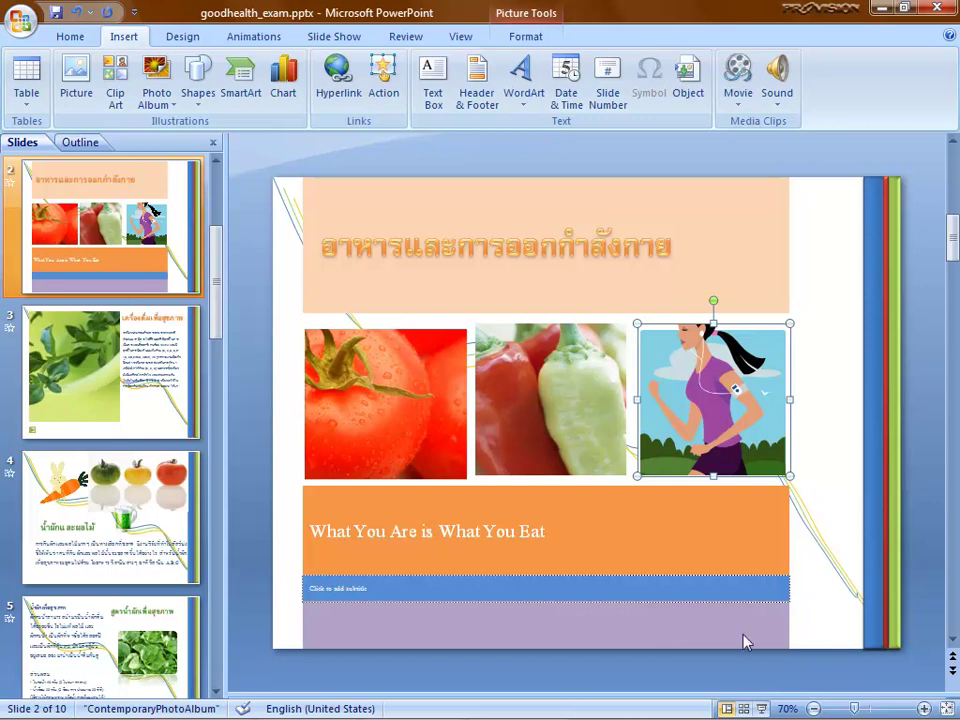
Step: Start the show on slide 2, use the runner picture to reach Slide 10, then exit
left_click(761, 708)
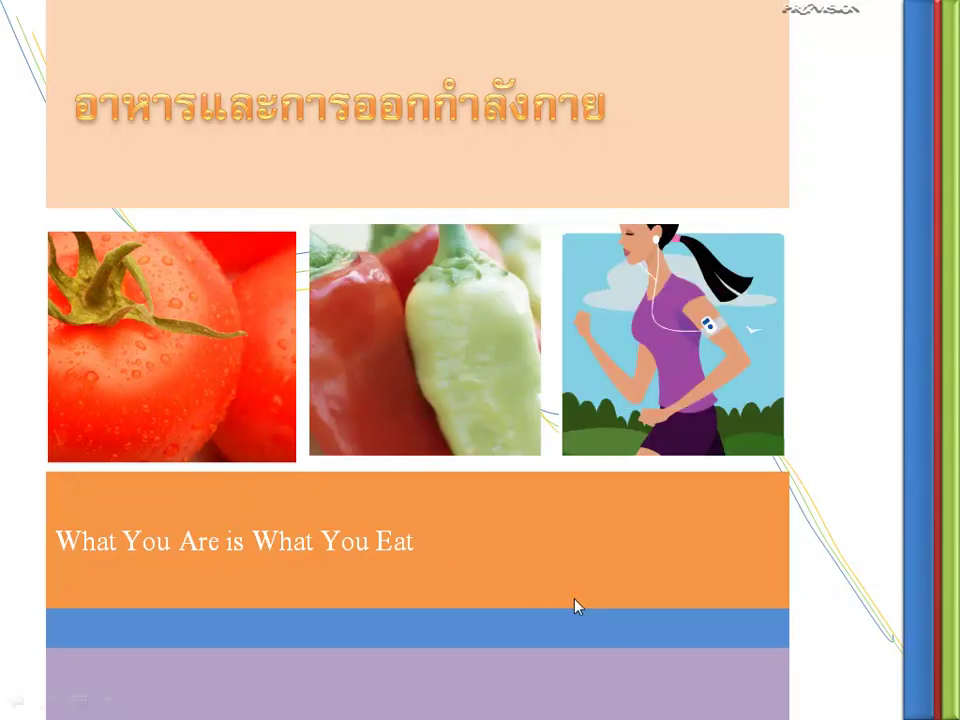
left_click(677, 413)
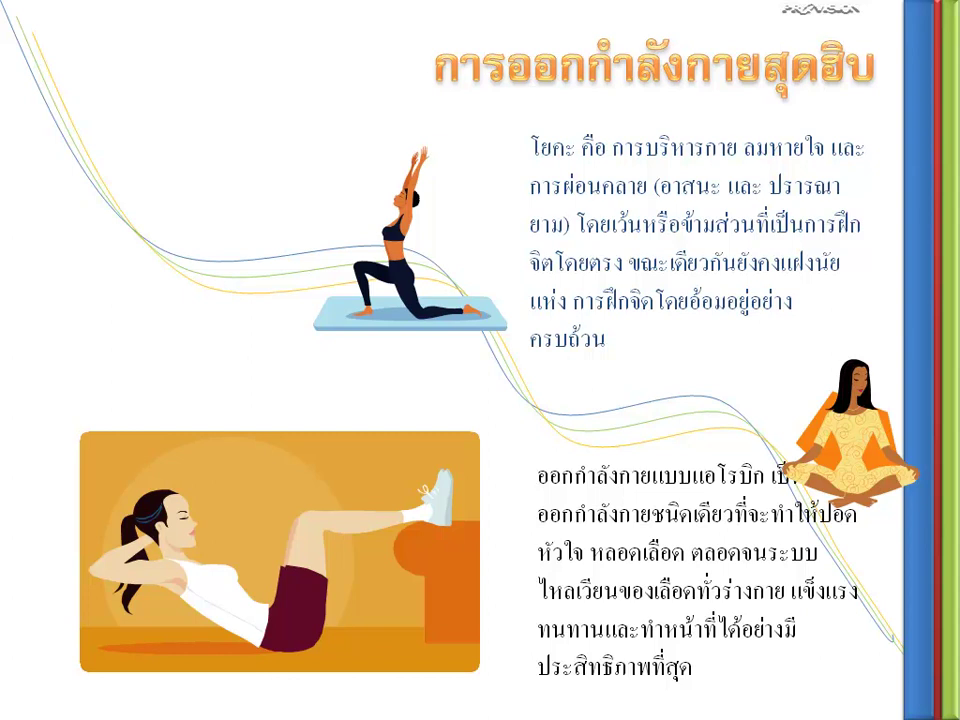
key("Escape")
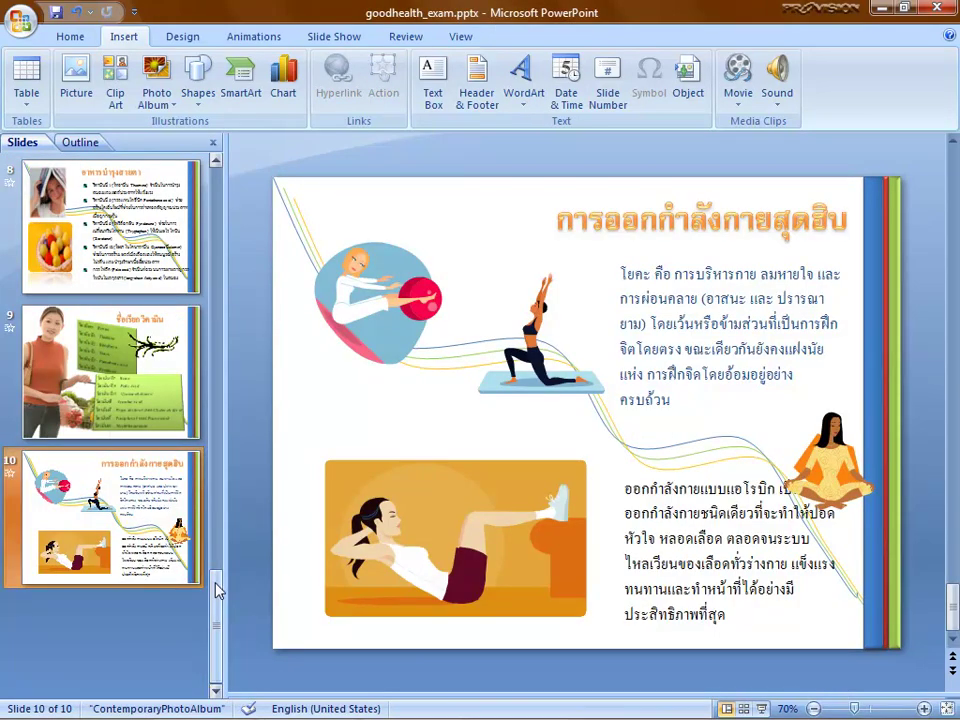
Step: Return to slide 2 and bring up the context menu of the 'What You Are is What You Eat' tagline
left_click_drag(217, 590, 230, 200)
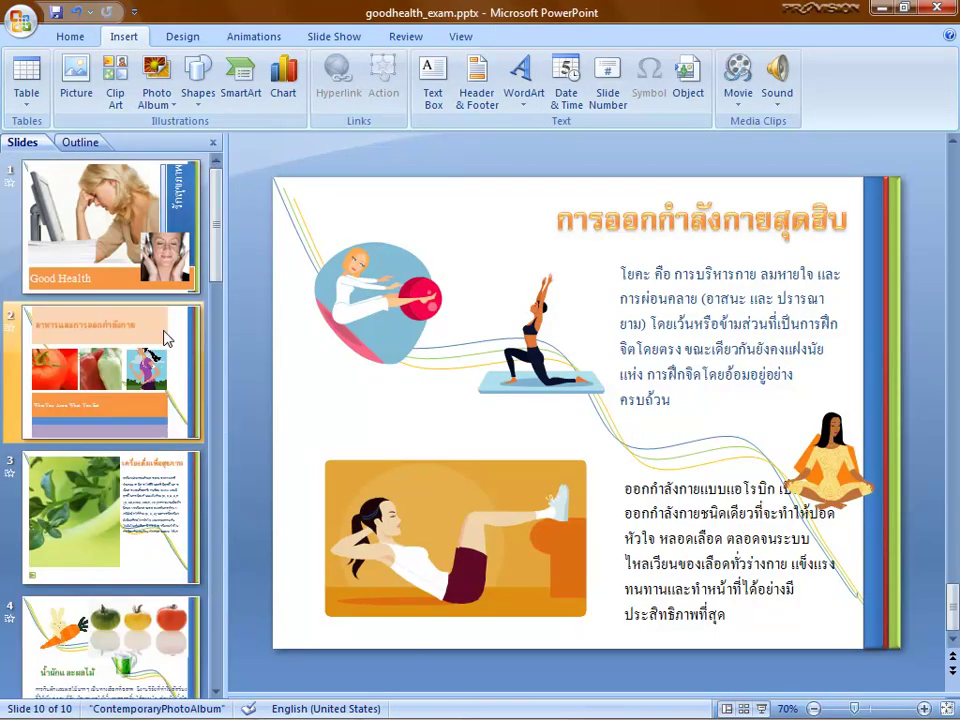
left_click(165, 338)
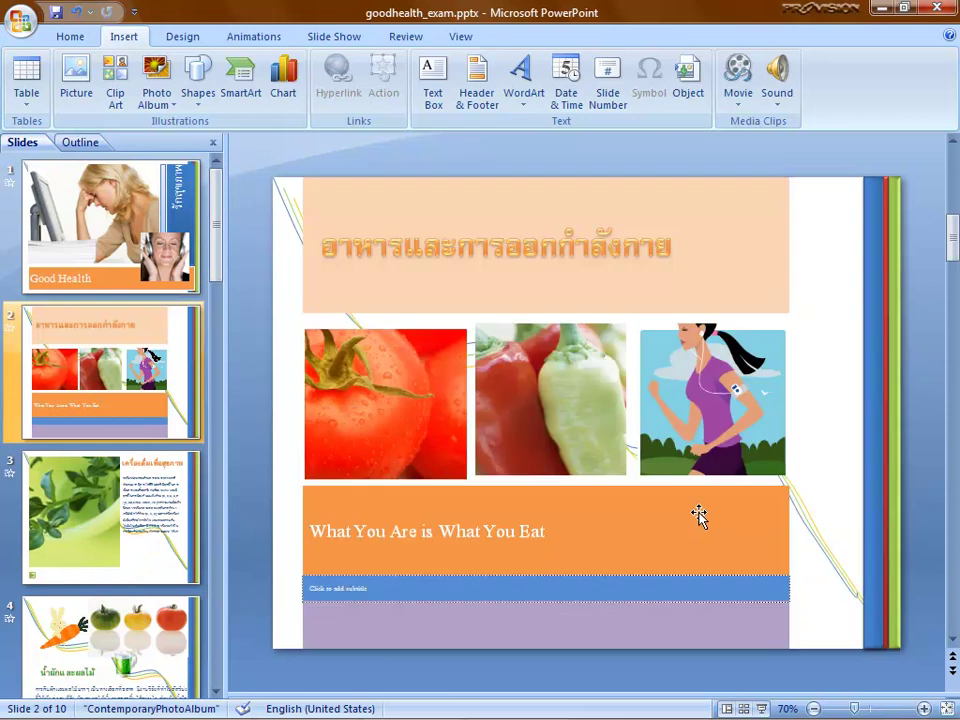
left_click(725, 455)
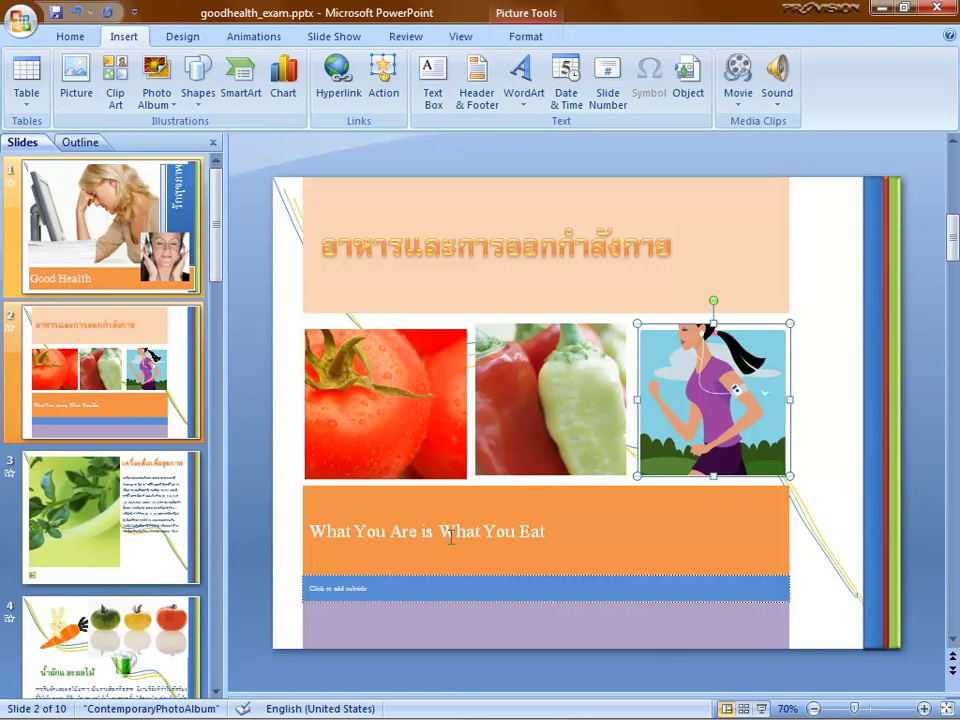
left_click(511, 504)
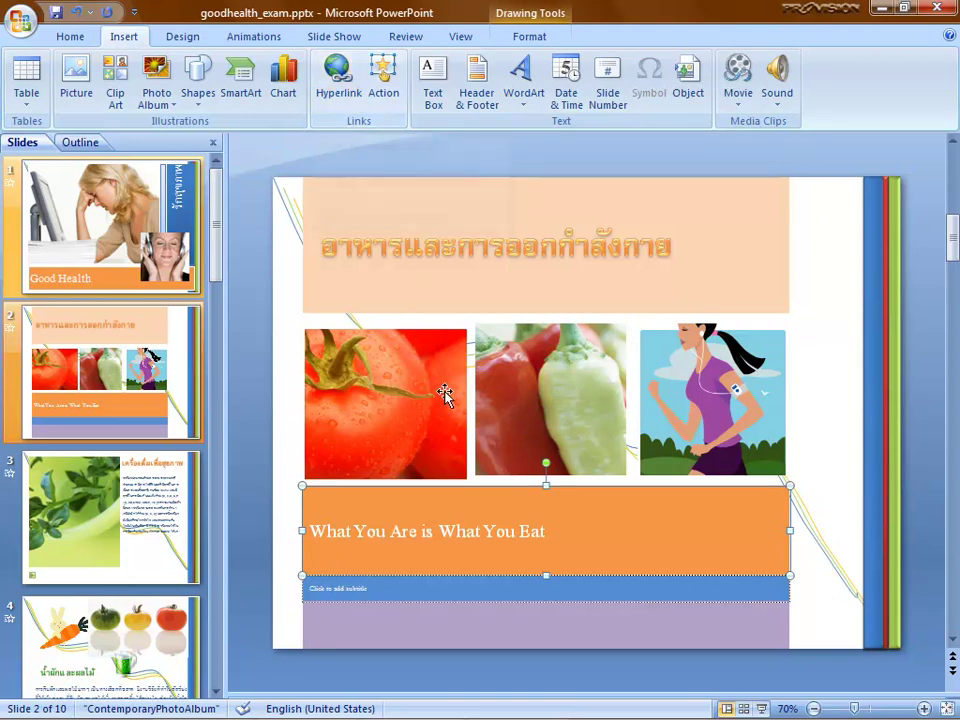
left_click_drag(484, 489, 487, 497)
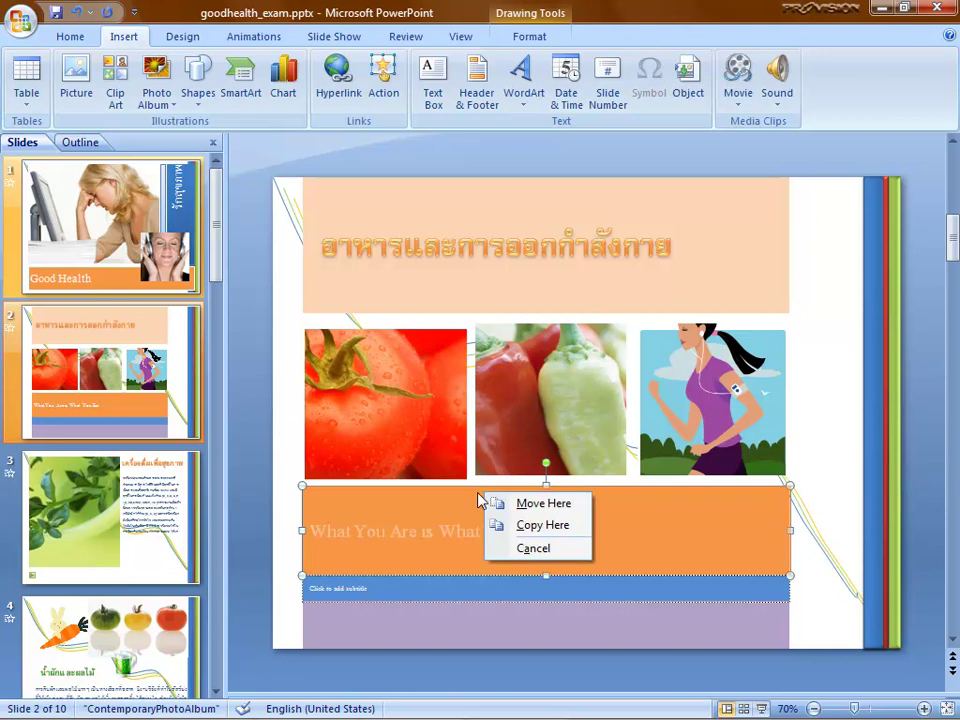
right_click(479, 499)
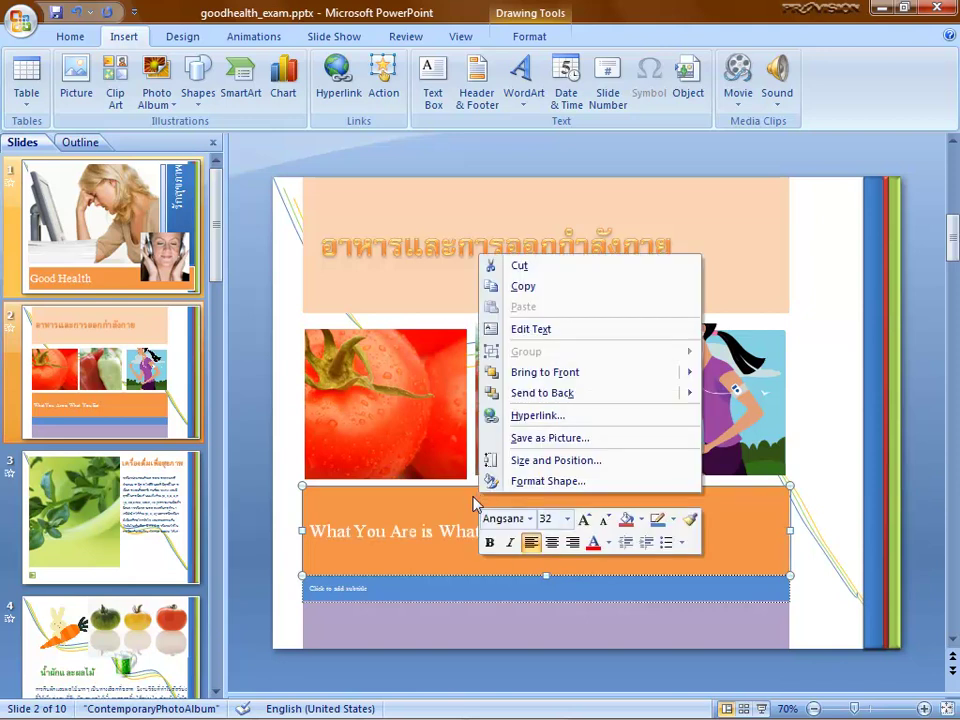
Step: Hyperlink the tagline to Place in This Document > '7. Slide 7'
left_click(533, 416)
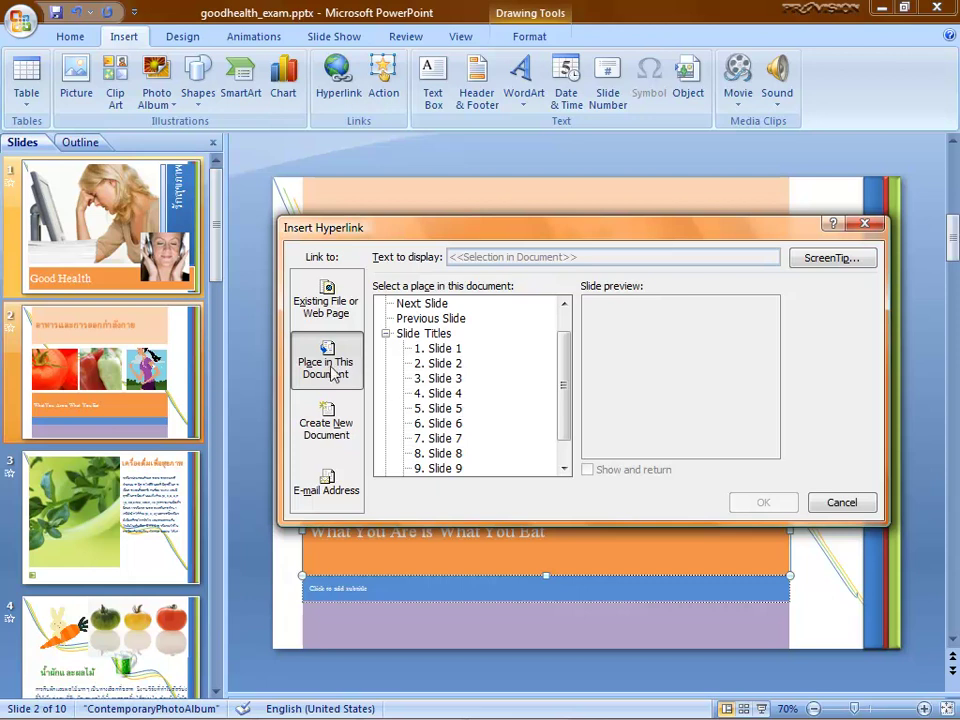
left_click(453, 440)
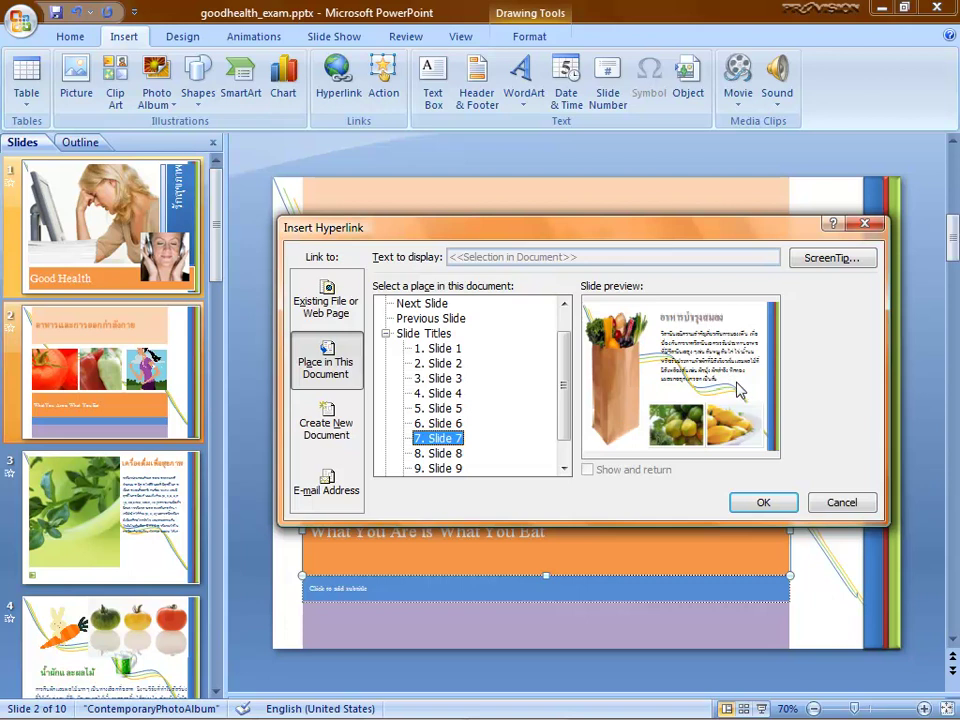
left_click(765, 505)
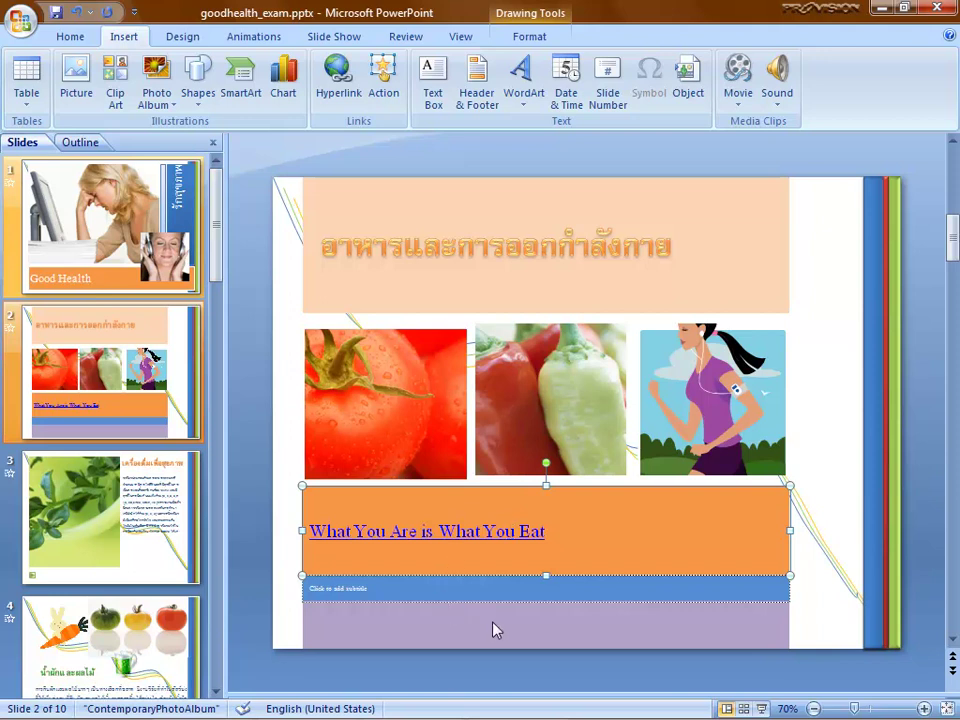
Step: Start the show on slide 2 and follow the underlined tagline to the brain-food Slide 7
left_click(764, 708)
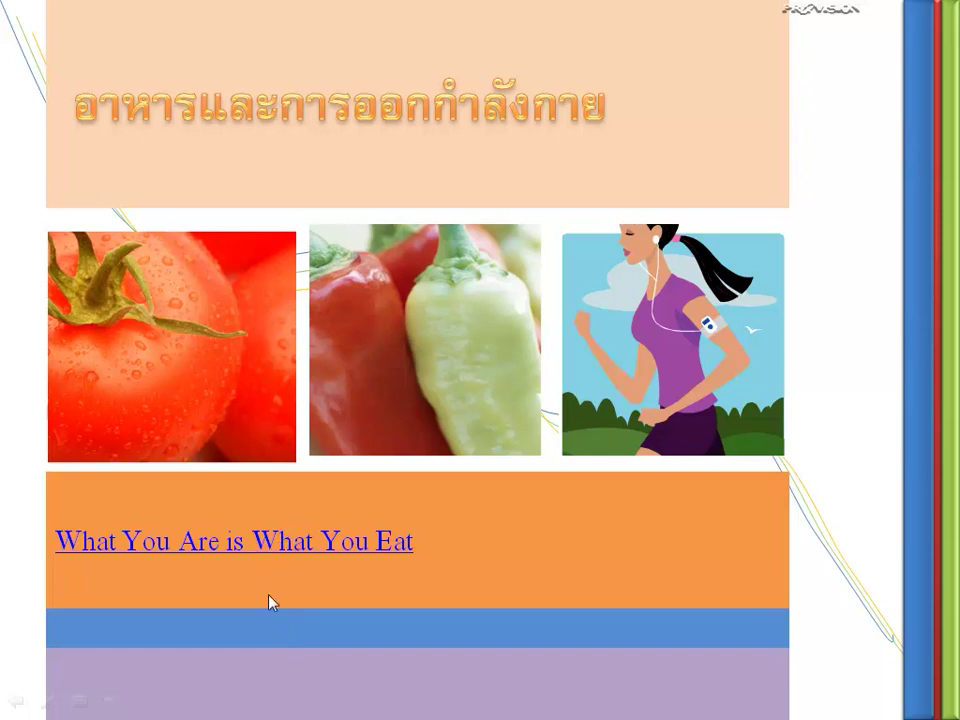
left_click(271, 540)
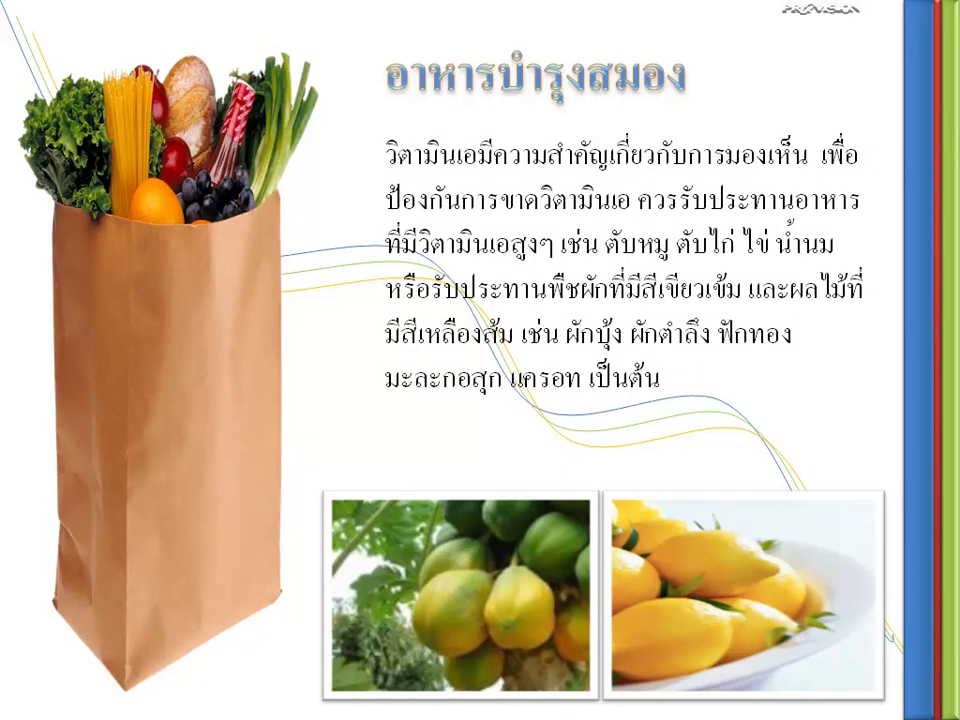
Step: End the slide show to return to Normal view
key("Escape")
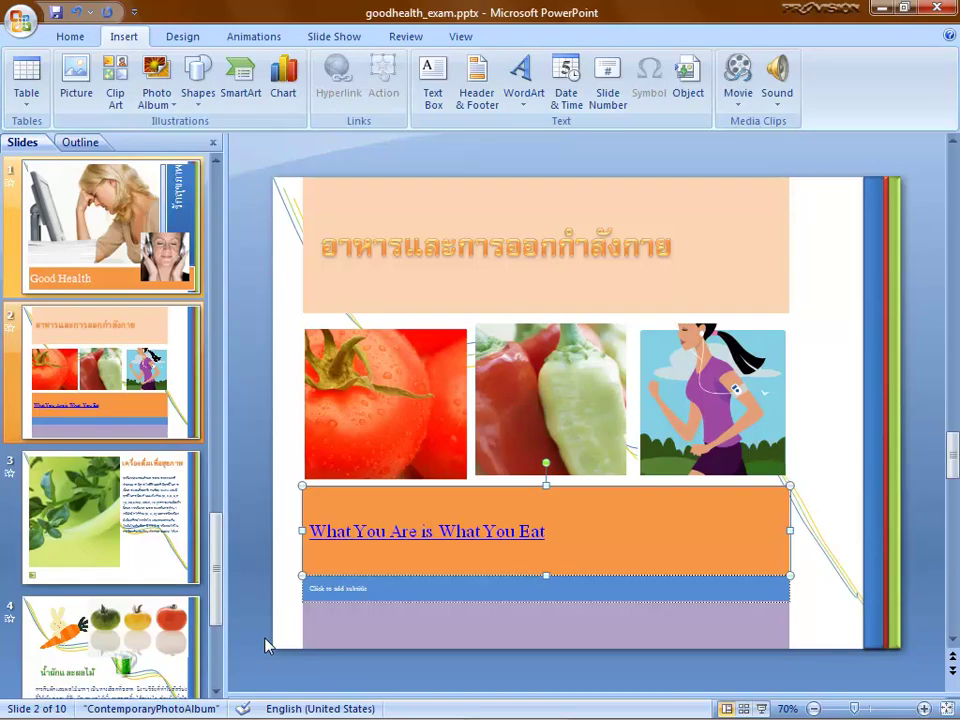